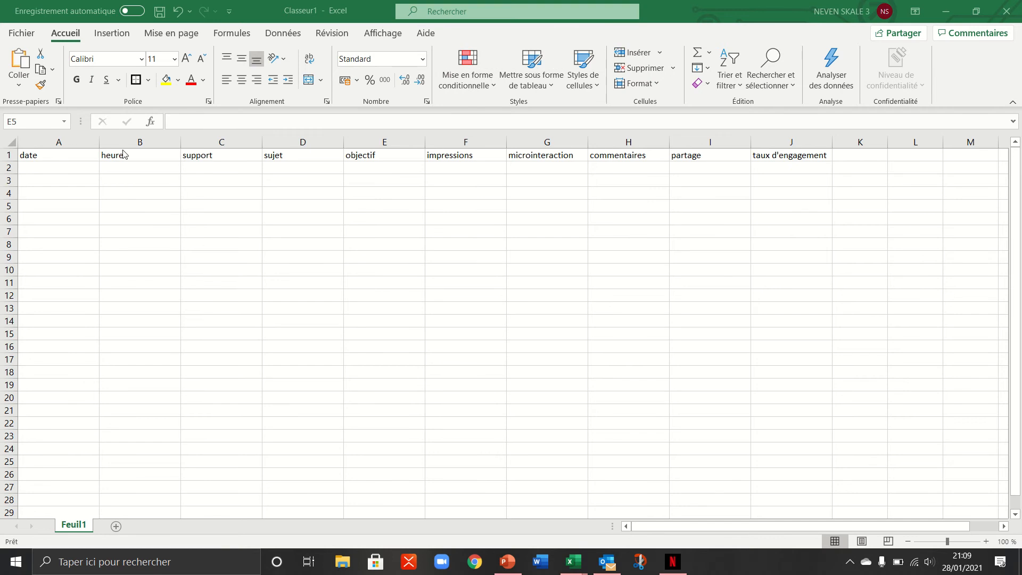
Review the header cells in row 1, from date through taux d'engagement, across columns A to J
{"action": "left_click", "coordinate": [125, 159]}
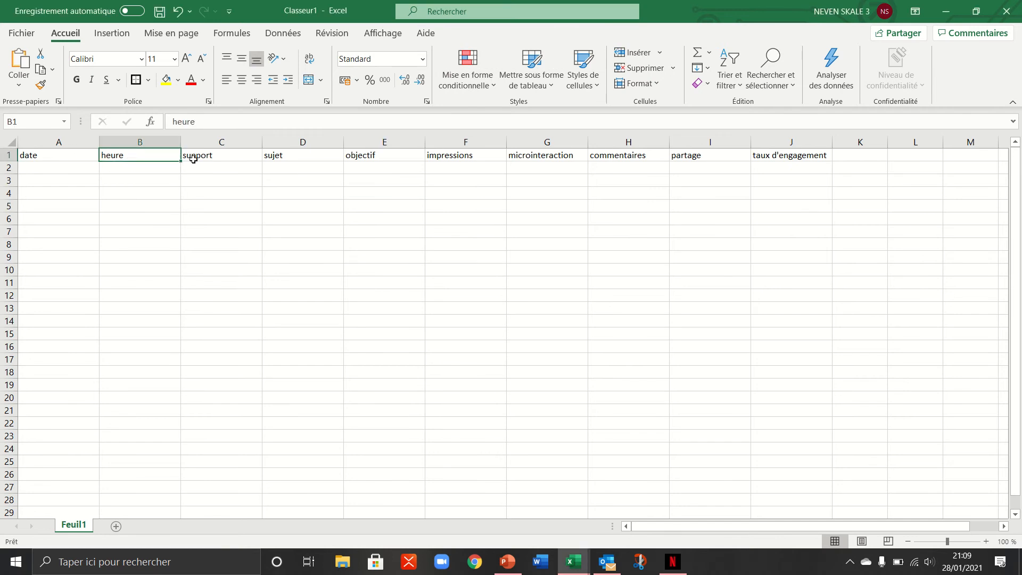
{"action": "left_click", "coordinate": [193, 159]}
{"action": "left_click", "coordinate": [284, 156]}
{"action": "left_click", "coordinate": [373, 146]}
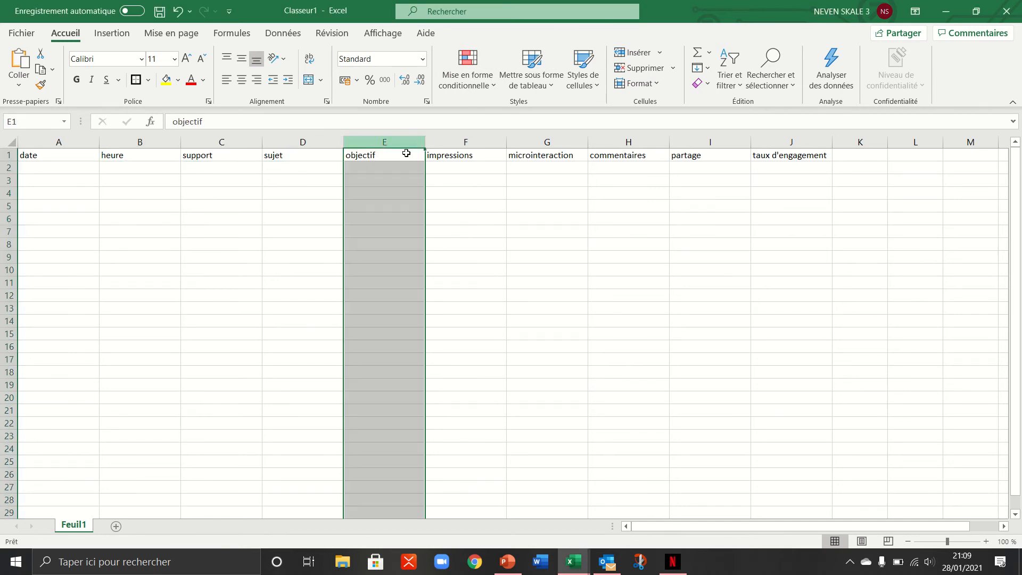
{"action": "left_click", "coordinate": [495, 159]}
{"action": "left_click", "coordinate": [530, 159]}
{"action": "left_click", "coordinate": [617, 158]}
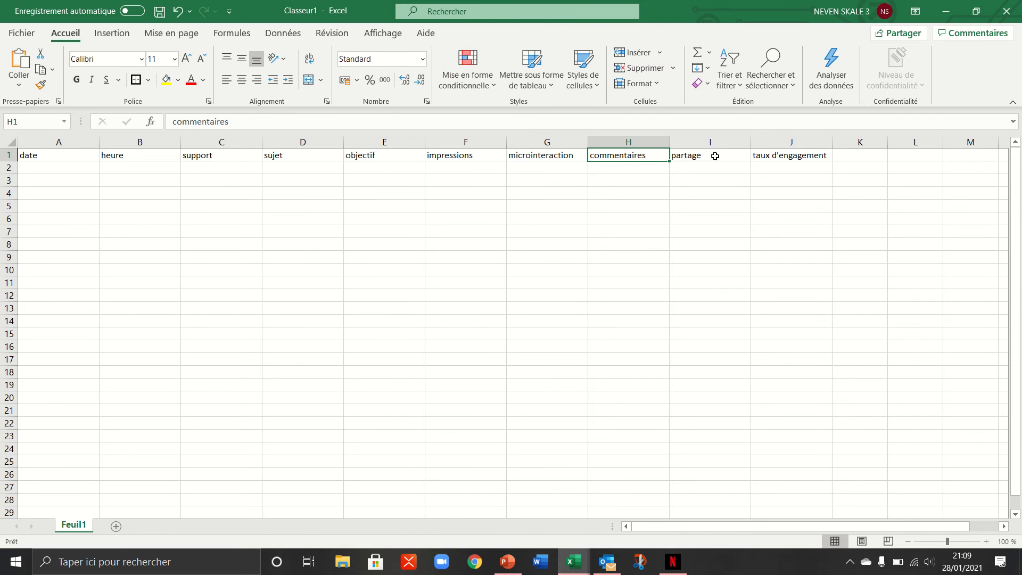
{"action": "left_click", "coordinate": [713, 155]}
{"action": "left_click", "coordinate": [791, 155]}
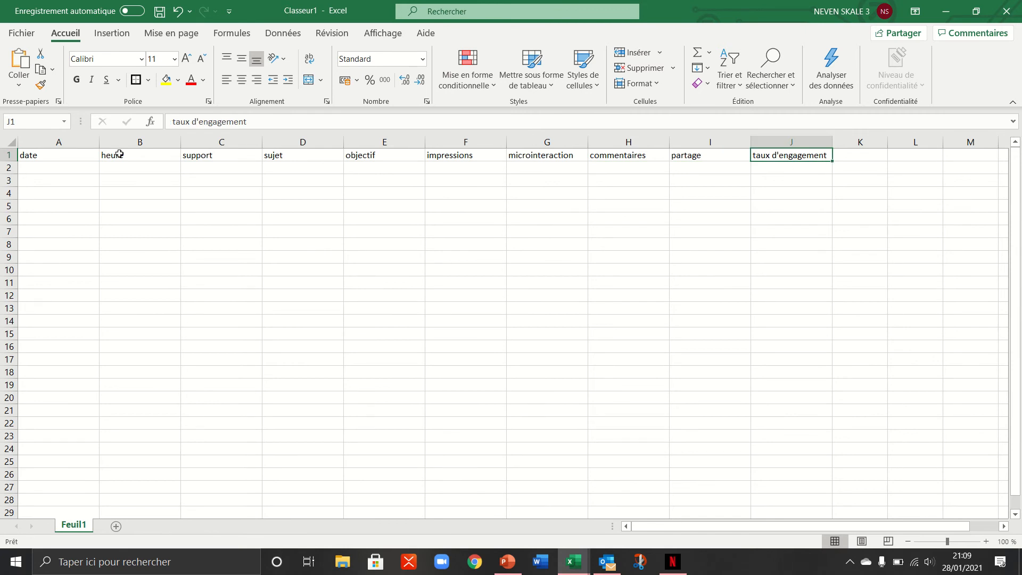
{"action": "left_click", "coordinate": [79, 141]}
{"action": "left_click_drag", "start_coordinate": [120, 136], "coordinate": [804, 134]}
{"action": "left_click", "coordinate": [576, 197]}
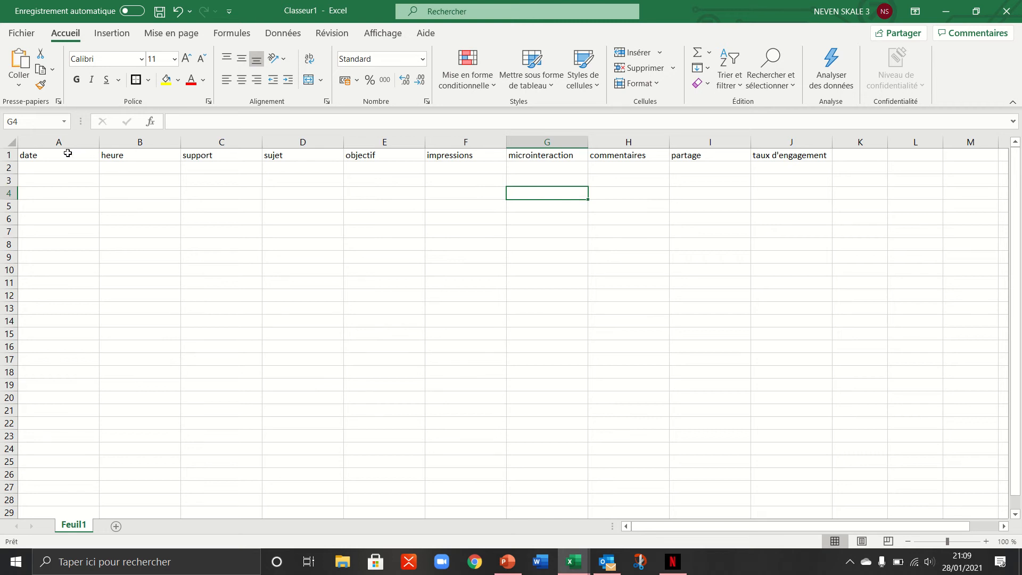
{"action": "left_click_drag", "start_coordinate": [69, 154], "coordinate": [792, 406]}
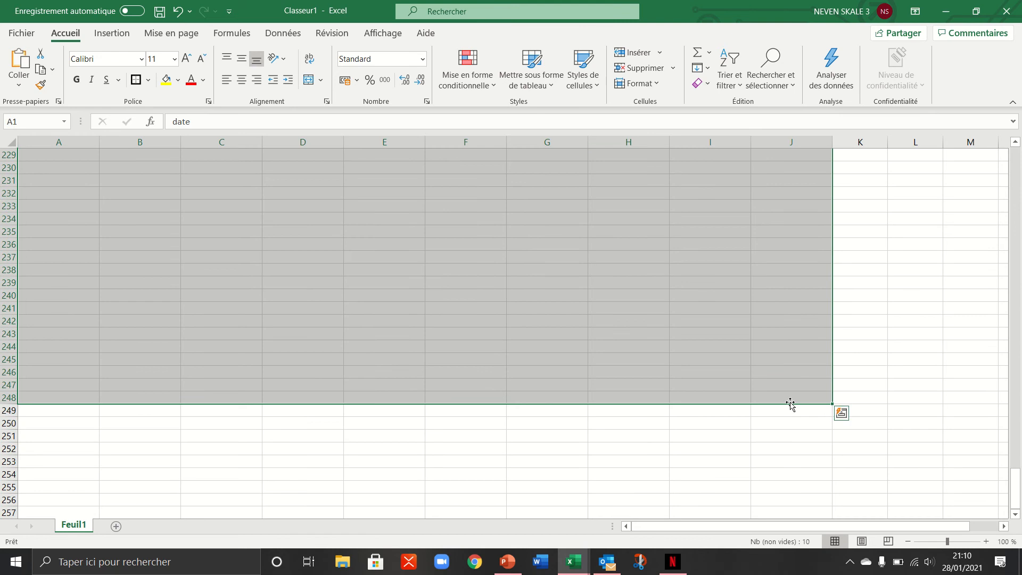
{"action": "scroll", "coordinate": [790, 403], "scroll_direction": "up", "scroll_amount": 20}
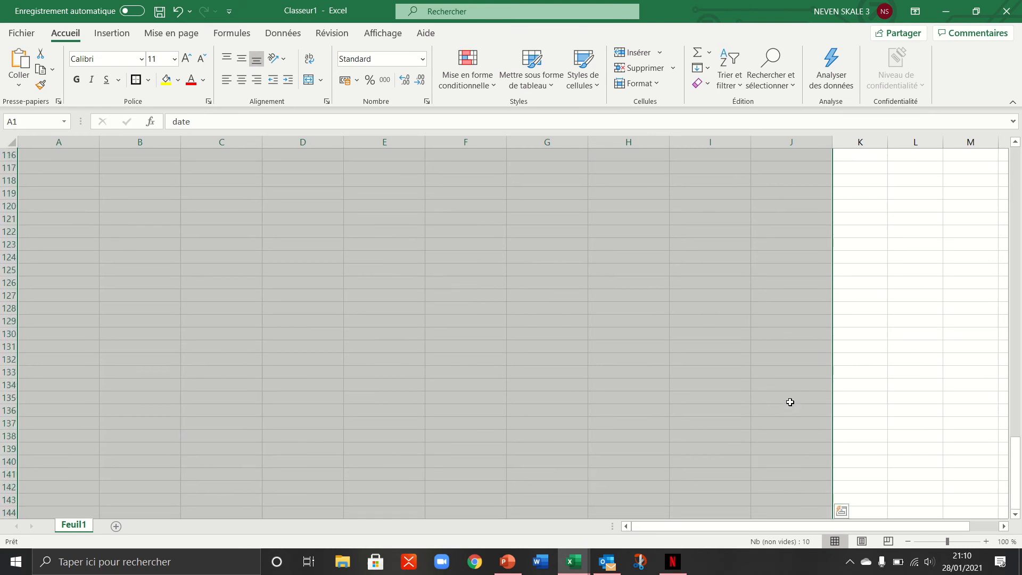
{"action": "scroll", "coordinate": [790, 401], "scroll_direction": "down", "scroll_amount": 13}
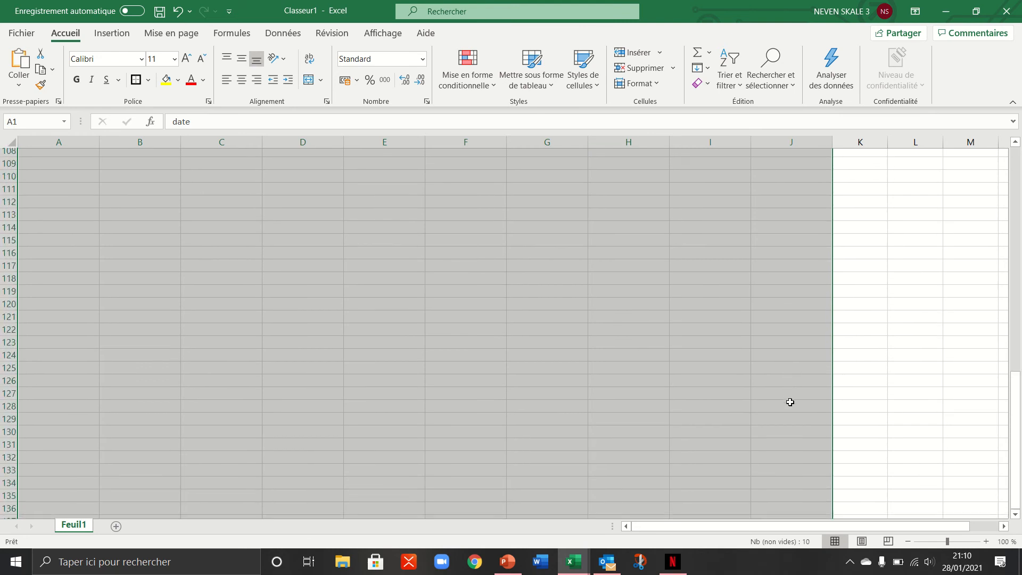
{"action": "scroll", "coordinate": [789, 401], "scroll_direction": "down", "scroll_amount": 20}
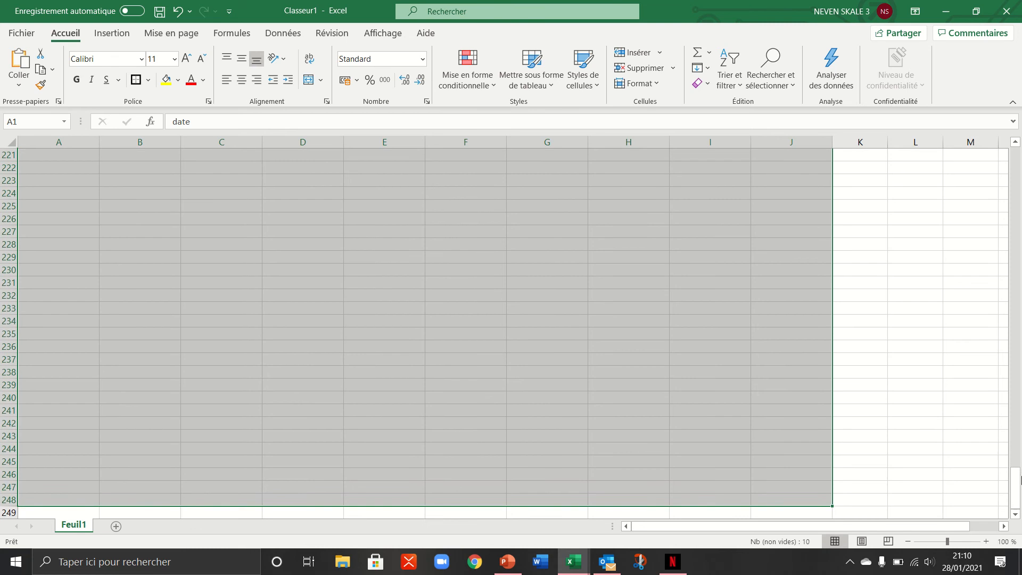
{"action": "left_click_drag", "start_coordinate": [1013, 488], "coordinate": [1013, 149]}
Apply all borders to the range A1:J91, covering the headers and the empty rows beneath them
{"action": "left_click_drag", "start_coordinate": [59, 155], "coordinate": [770, 493]}
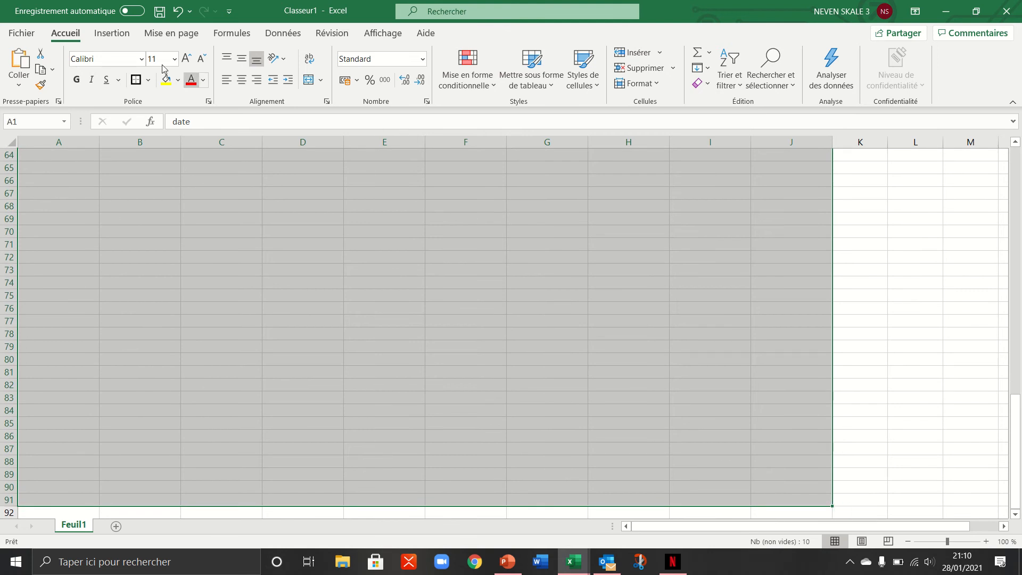
{"action": "left_click", "coordinate": [149, 80]}
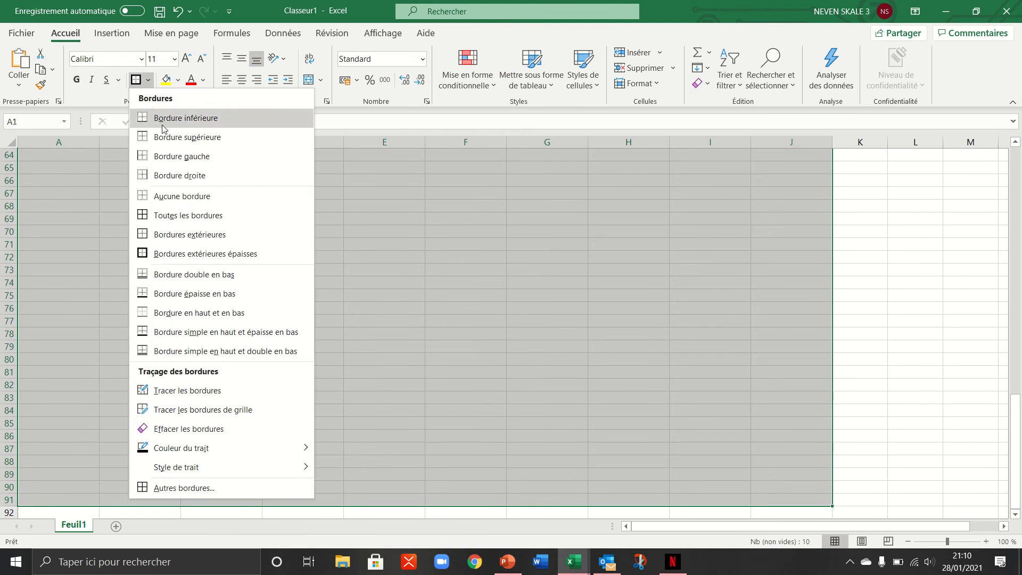
{"action": "left_click", "coordinate": [166, 197]}
{"action": "scroll", "coordinate": [173, 215], "scroll_direction": "up", "scroll_amount": 20}
{"action": "left_click", "coordinate": [427, 203]}
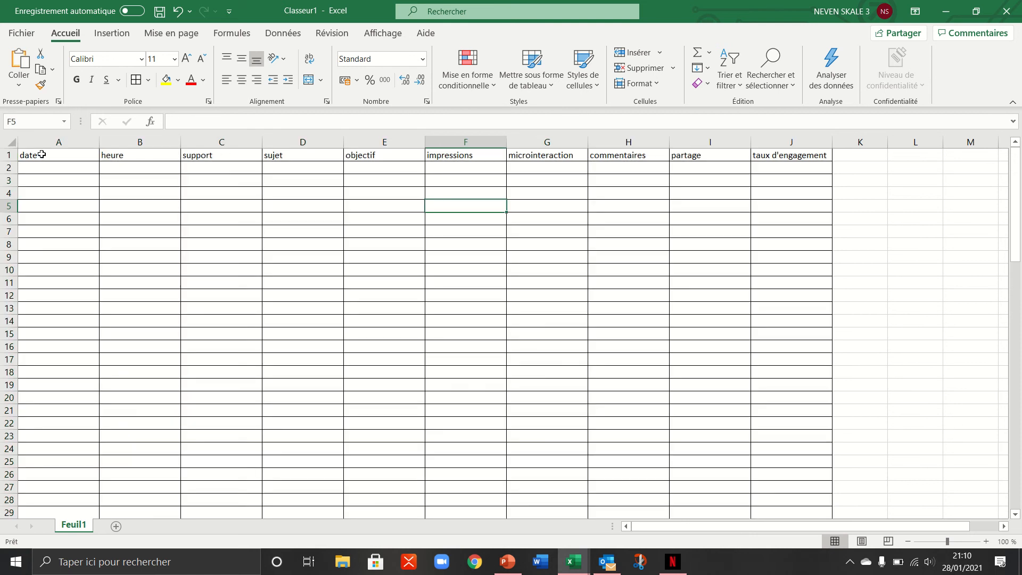
Apply thick outside borders to the header row A1:J1
{"action": "left_click_drag", "start_coordinate": [39, 155], "coordinate": [778, 153]}
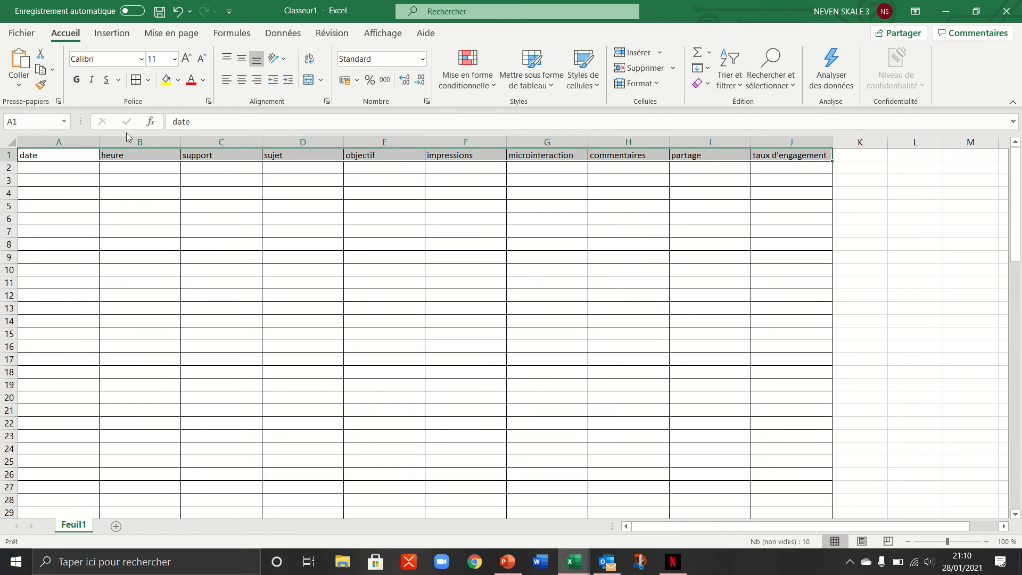
{"action": "left_click", "coordinate": [148, 80]}
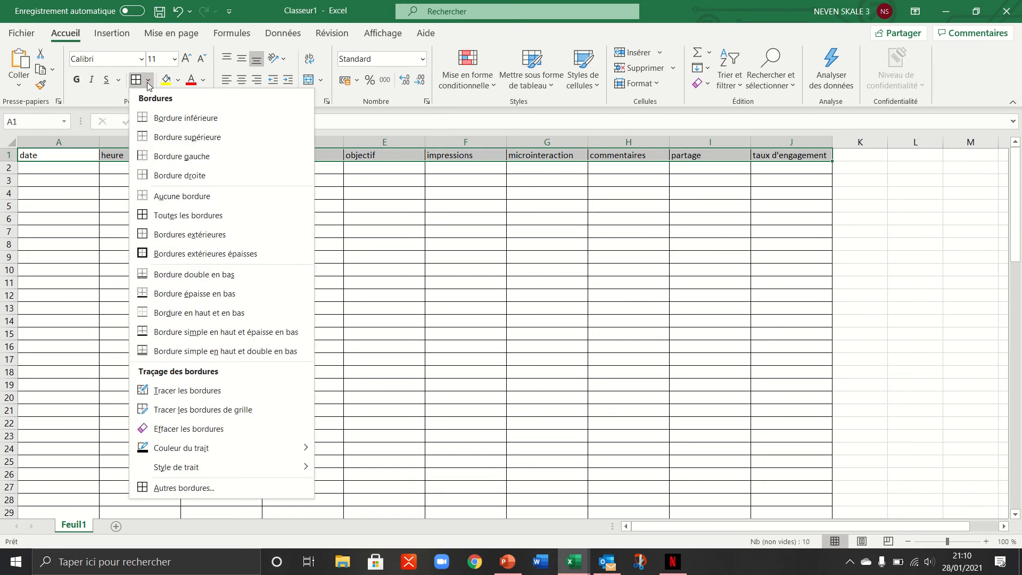
{"action": "left_click", "coordinate": [184, 254]}
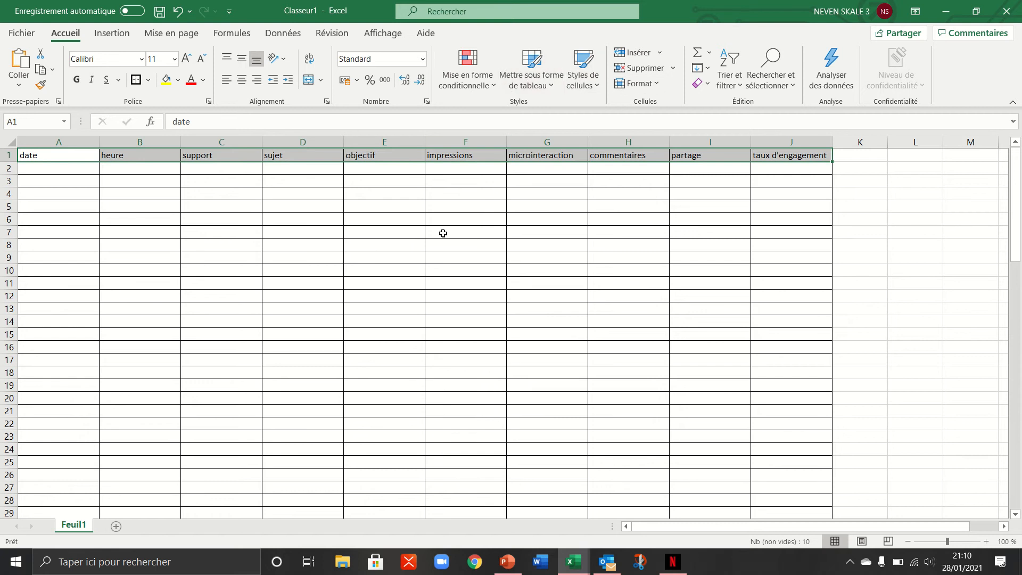
{"action": "left_click", "coordinate": [258, 221]}
Apply thick outside borders to the two table blocks A1:E91 and F1:J91
{"action": "left_click_drag", "start_coordinate": [47, 155], "coordinate": [383, 472]}
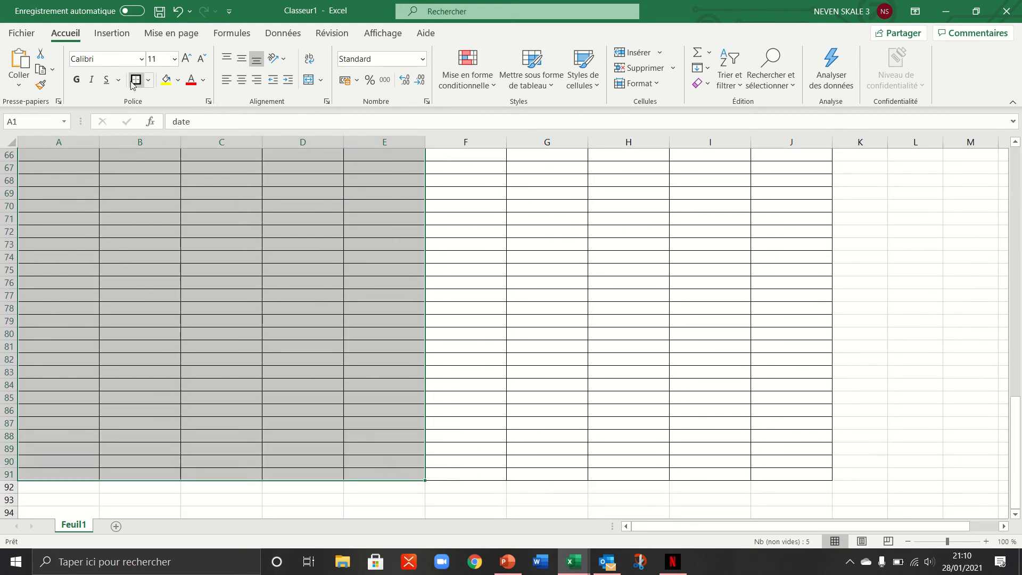
{"action": "scroll", "coordinate": [729, 451], "scroll_direction": "up", "scroll_amount": 5}
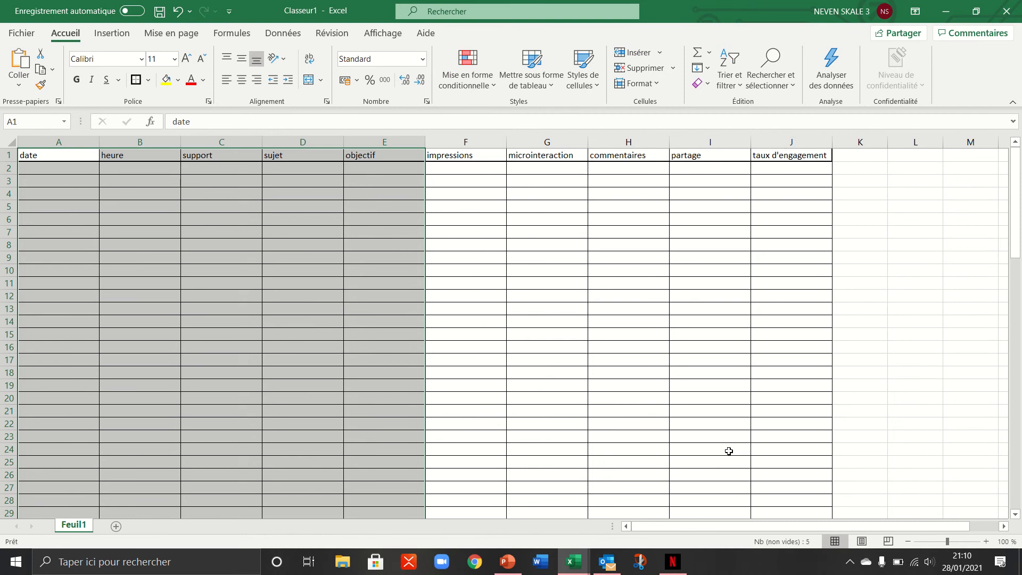
{"action": "scroll", "coordinate": [729, 451], "scroll_direction": "down", "scroll_amount": 17}
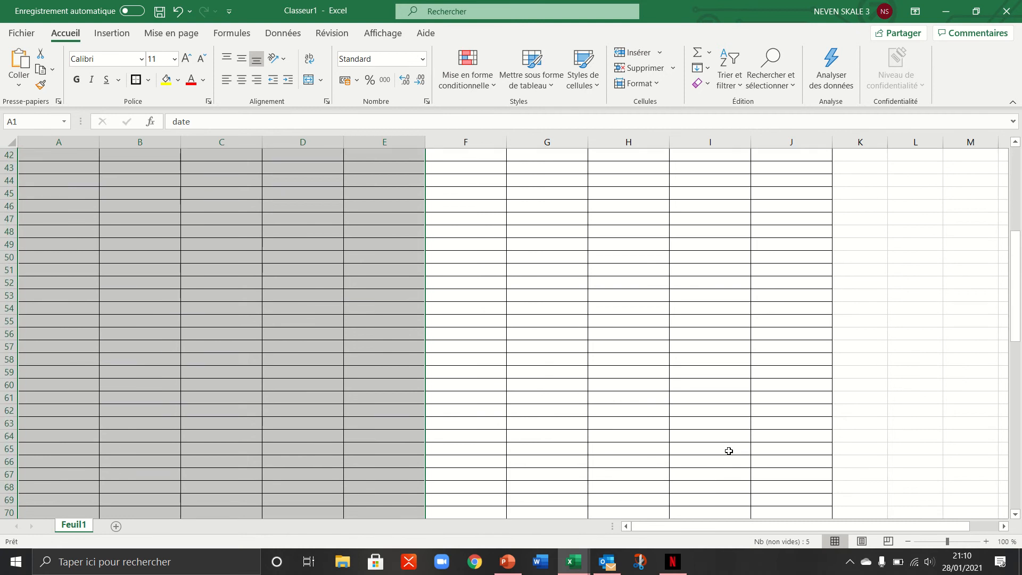
{"action": "scroll", "coordinate": [729, 450], "scroll_direction": "down", "scroll_amount": 6}
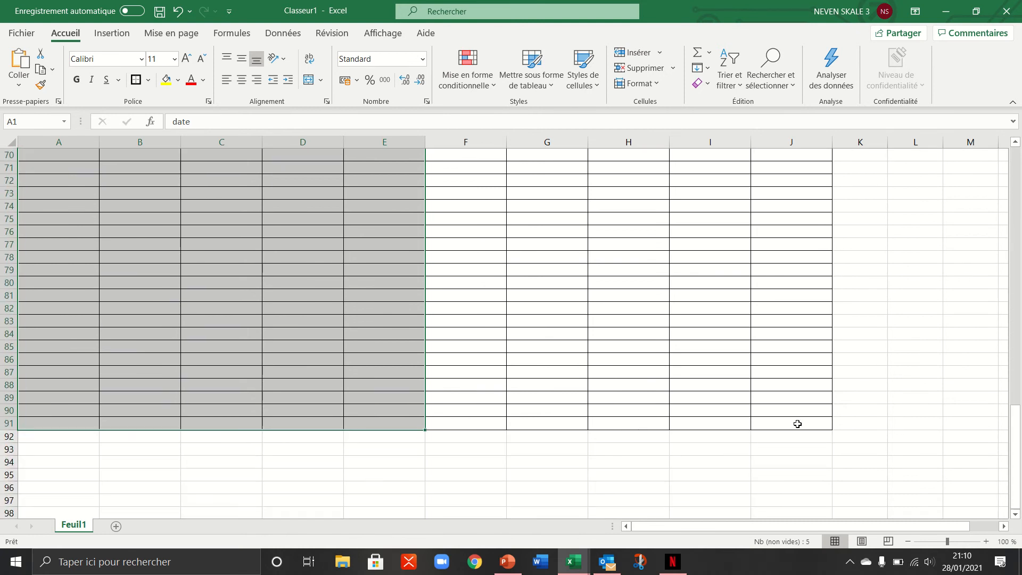
{"action": "left_click_drag", "start_coordinate": [796, 422], "coordinate": [459, 104]}
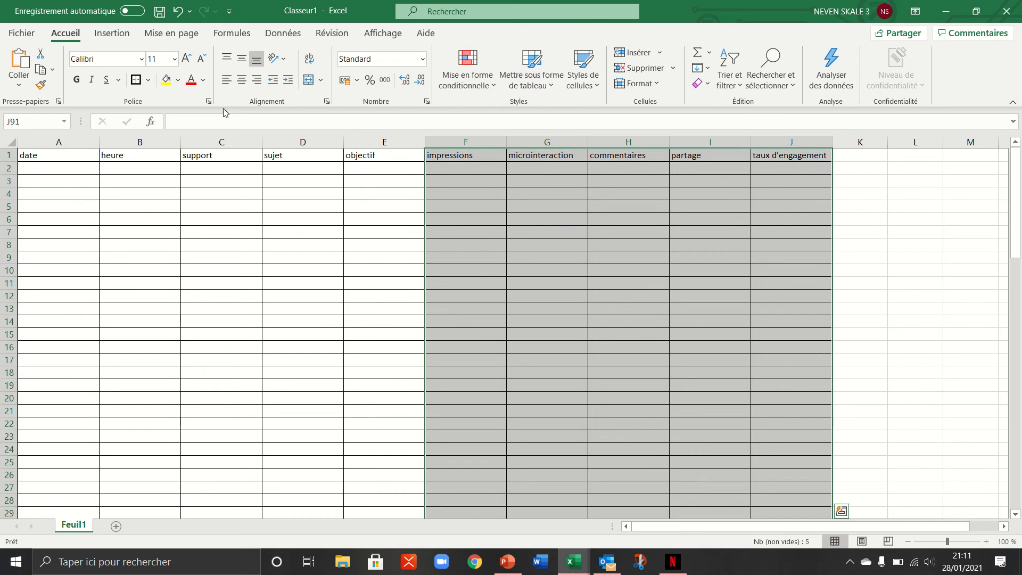
{"action": "left_click", "coordinate": [136, 80]}
{"action": "scroll", "coordinate": [271, 266], "scroll_direction": "down", "scroll_amount": 20}
{"action": "left_click", "coordinate": [275, 266]}
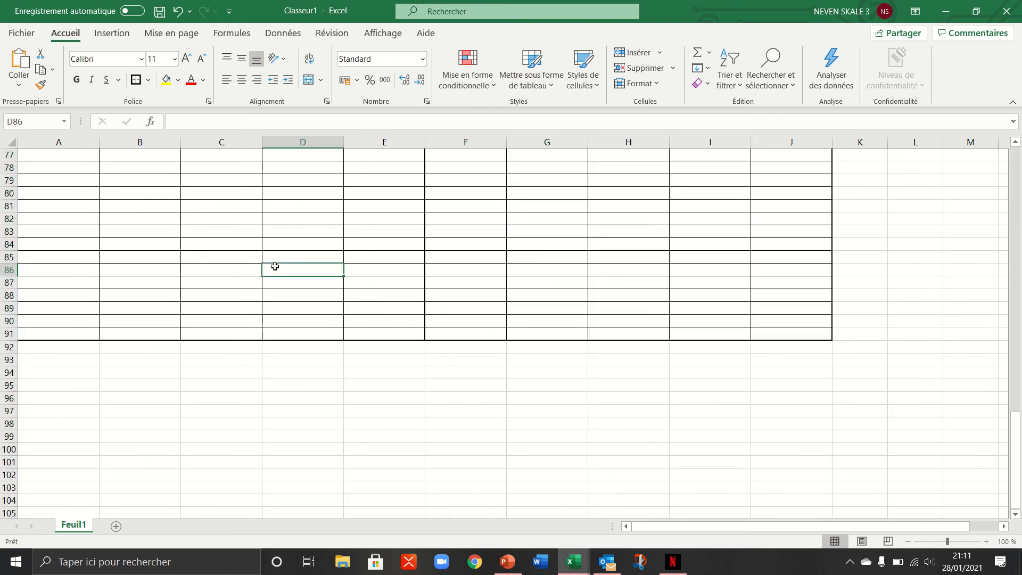
{"action": "scroll", "coordinate": [274, 266], "scroll_direction": "up", "scroll_amount": 20}
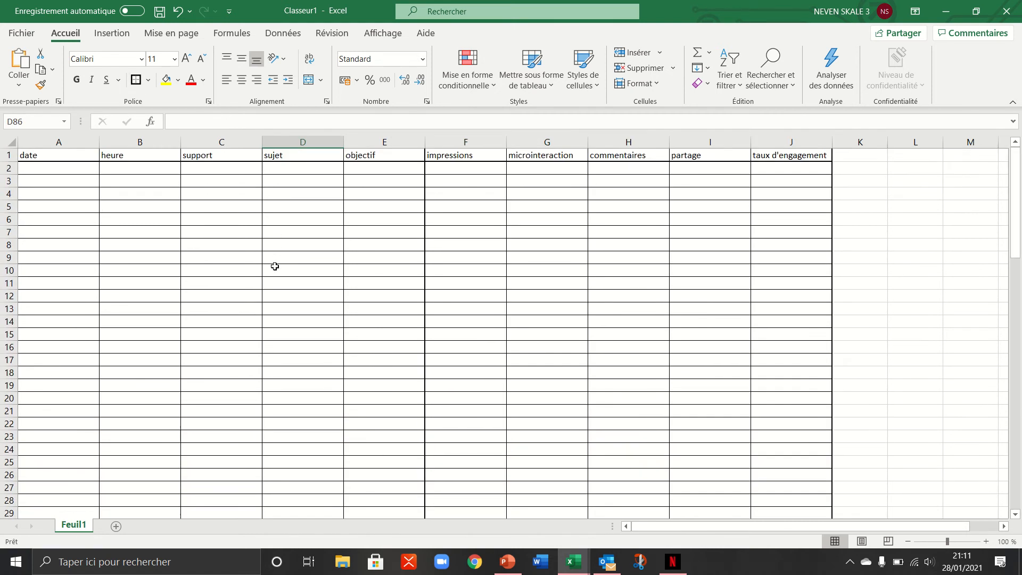
Rename the sheet Feuil1 as "trimestre 121"
{"action": "double_click", "coordinate": [81, 526]}
{"action": "type", "text": "trimes"}
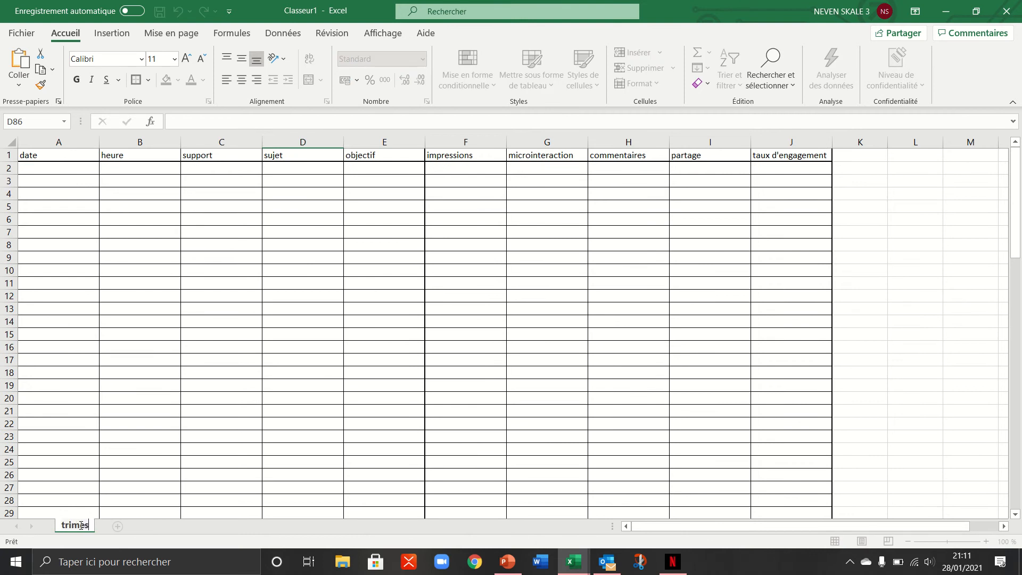
{"action": "type", "text": "tre 121"}
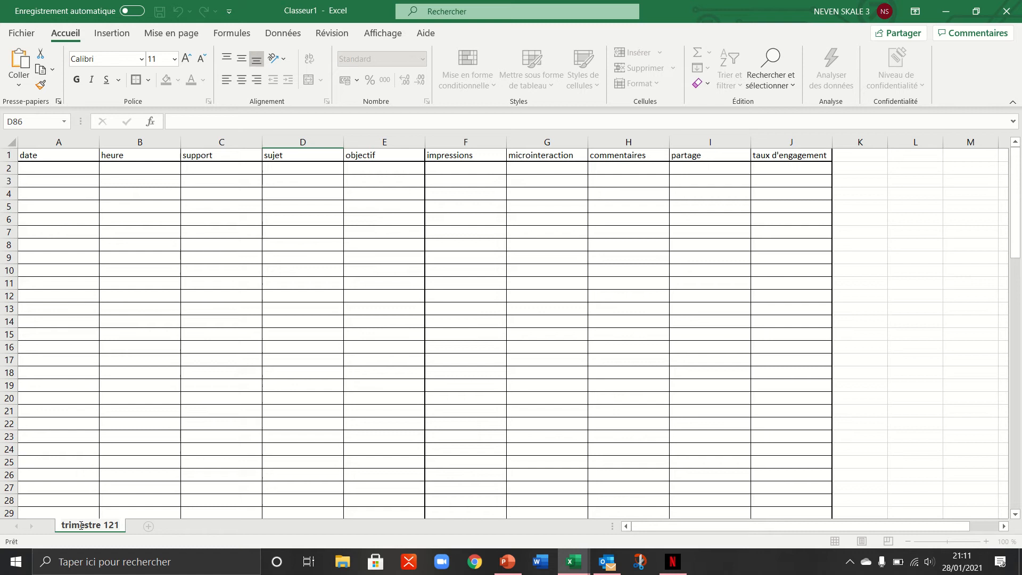
{"action": "left_click", "coordinate": [151, 497]}
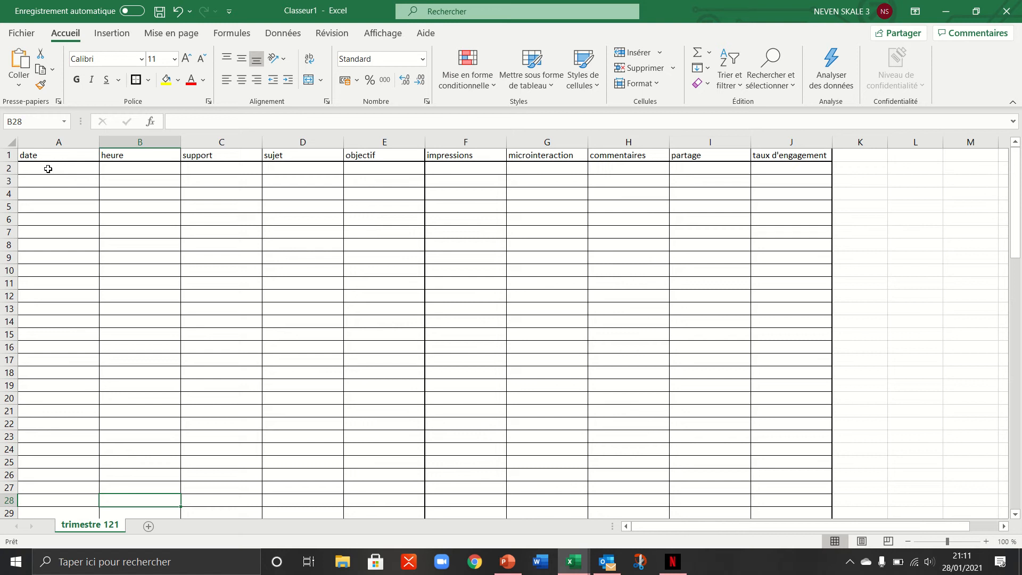
Check the system calendar and enter the date 02/02/2021 in cell A2
{"action": "left_click", "coordinate": [971, 567]}
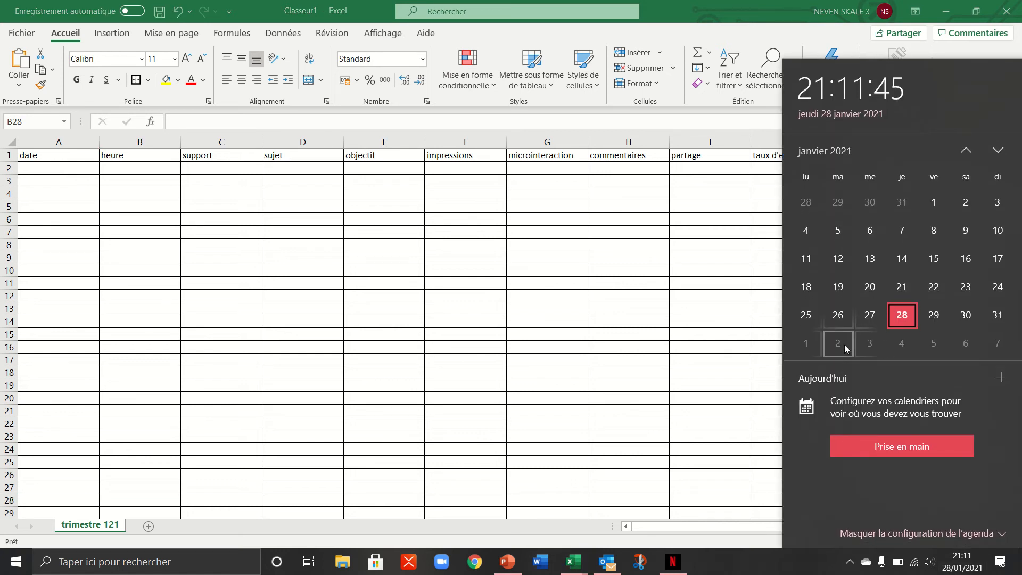
{"action": "left_click", "coordinate": [32, 175]}
{"action": "left_click", "coordinate": [32, 173]}
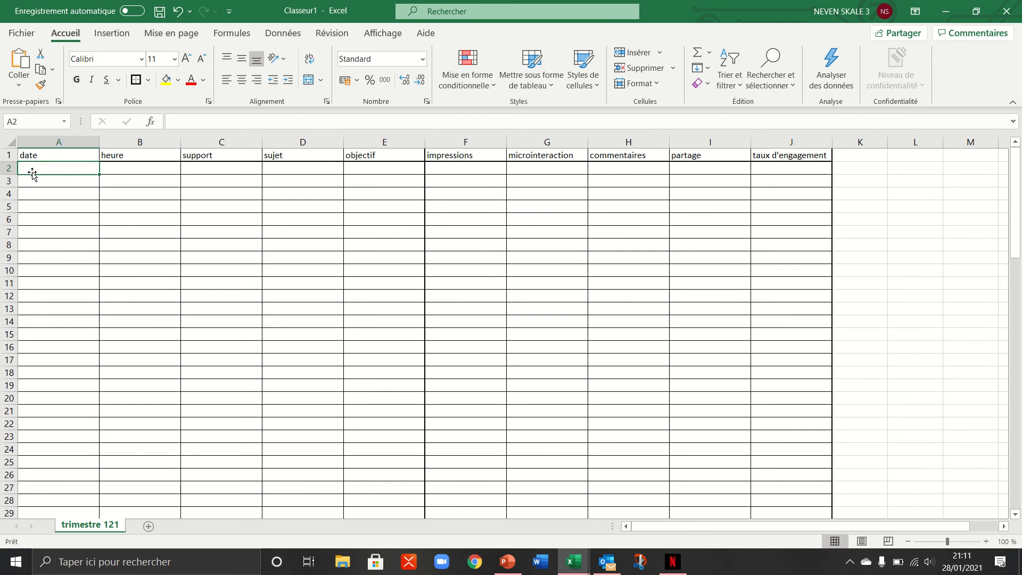
{"action": "type", "text": "02/"}
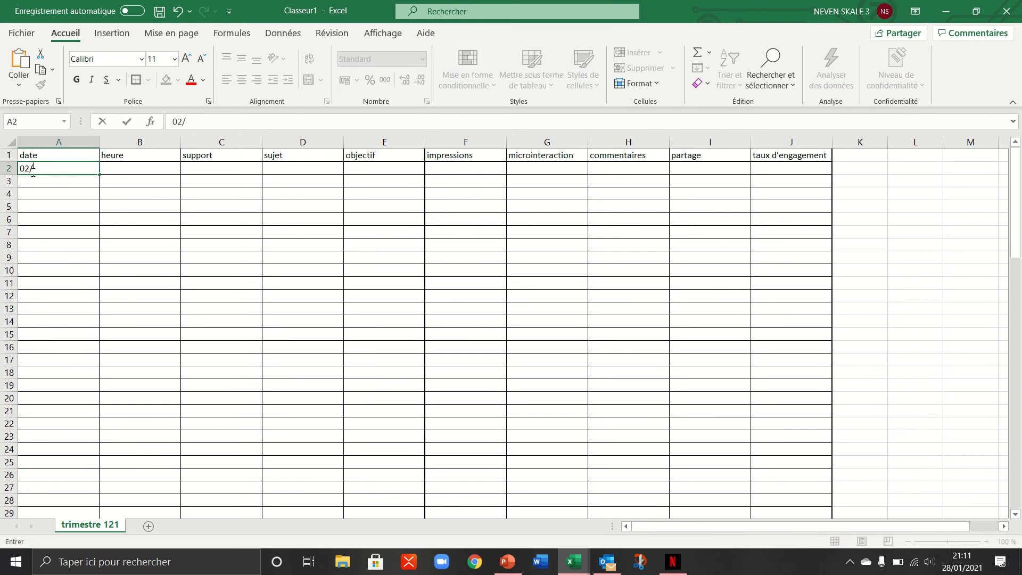
{"action": "type", "text": "02/"}
{"action": "type", "text": "2021"}
Enter 08:50 as the time in cell B2 under heure
{"action": "left_click", "coordinate": [120, 169]}
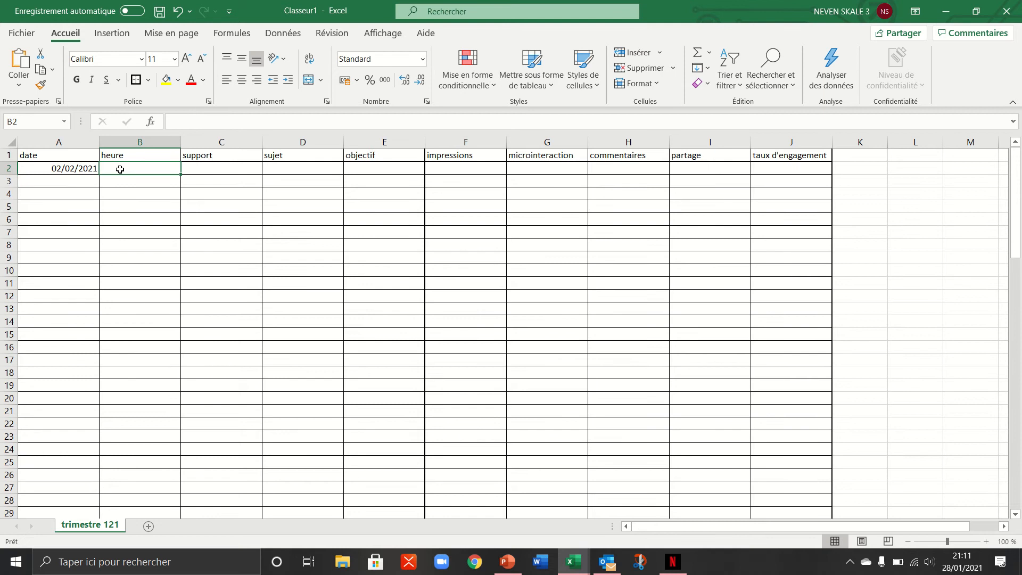
{"action": "type", "text": "0"}
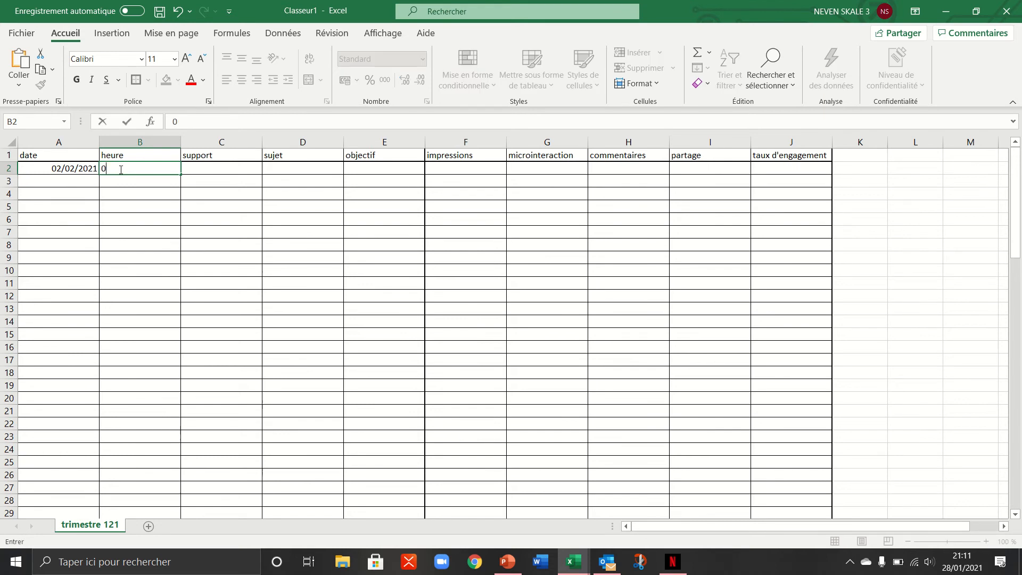
{"action": "type", "text": "8:50"}
Enter "Instagram" as the support in cell C2
{"action": "left_click", "coordinate": [229, 167]}
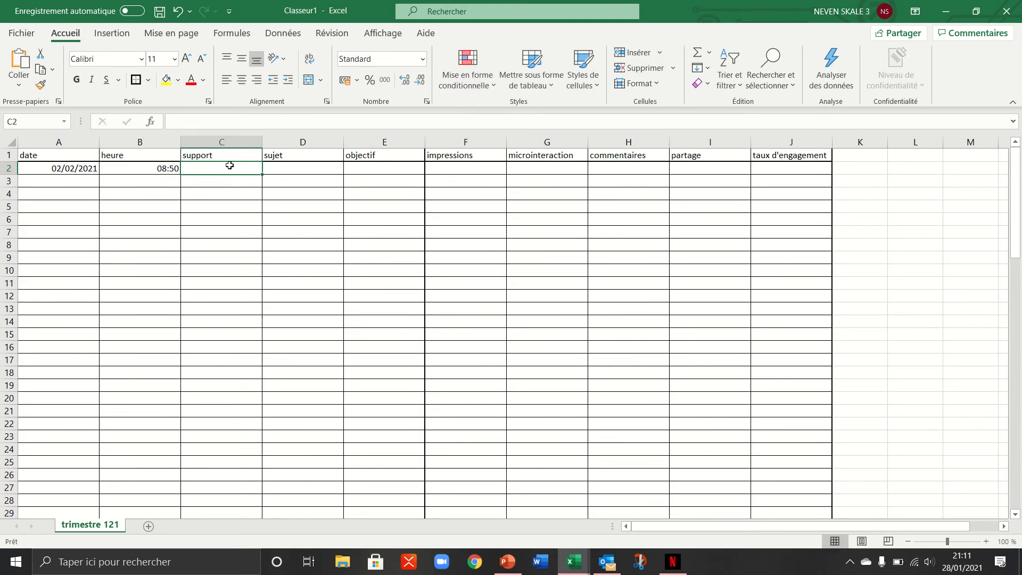
{"action": "type", "text": "INstagr"}
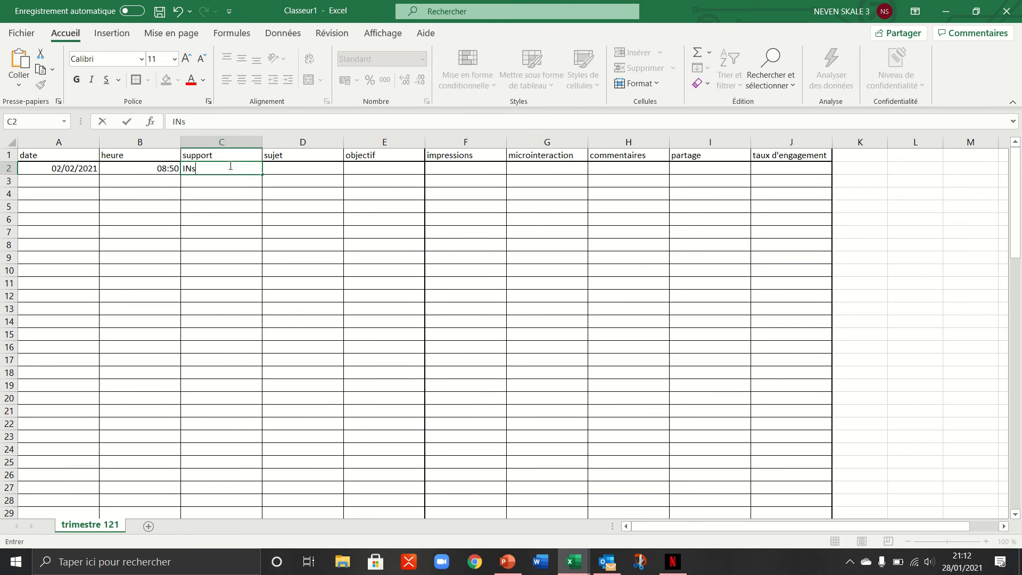
{"action": "key", "text": "BackSpace"}
{"action": "key", "text": "BackSpace"}
{"action": "key", "text": "BackSpace"}
{"action": "key", "text": "BackSpace"}
{"action": "key", "text": "BackSpace"}
{"action": "key", "text": "BackSpace"}
{"action": "type", "text": "nstagram"}
Enter "Présenter nouveau produit du Japon" as the sujet in cell D2 and auto-fit column D to the text
{"action": "left_click", "coordinate": [311, 183]}
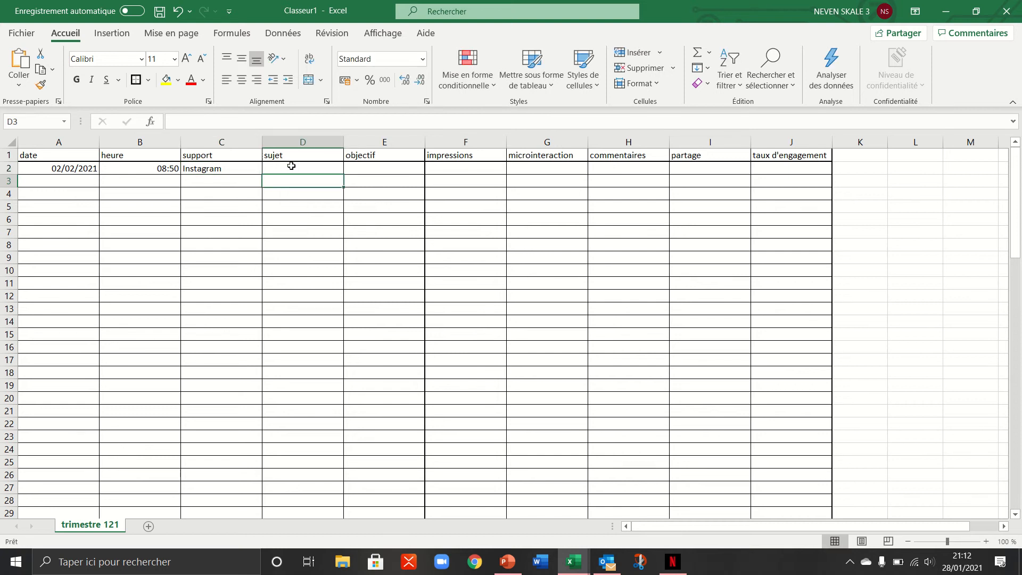
{"action": "left_click", "coordinate": [291, 166]}
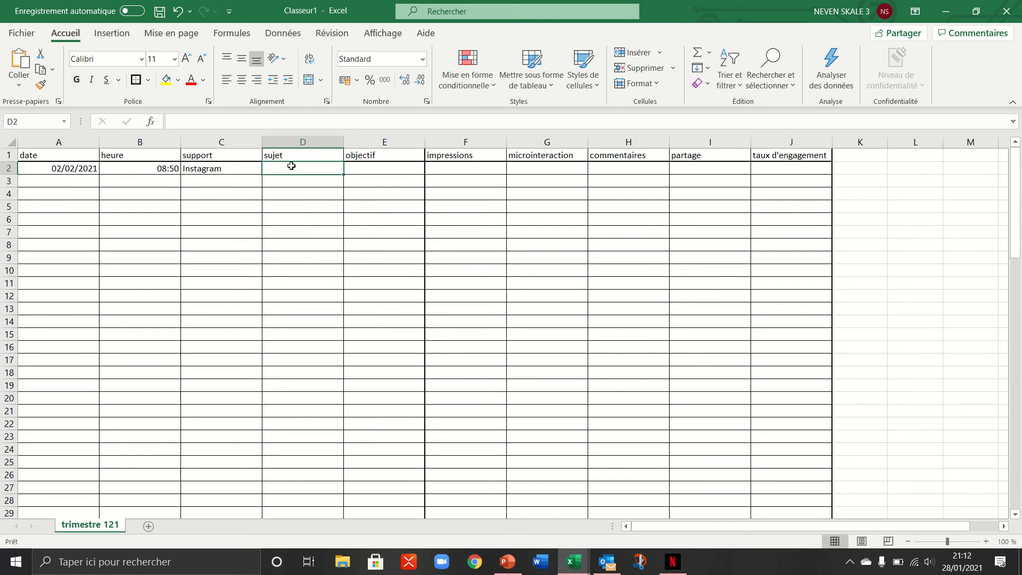
{"action": "type", "text": "Prés"}
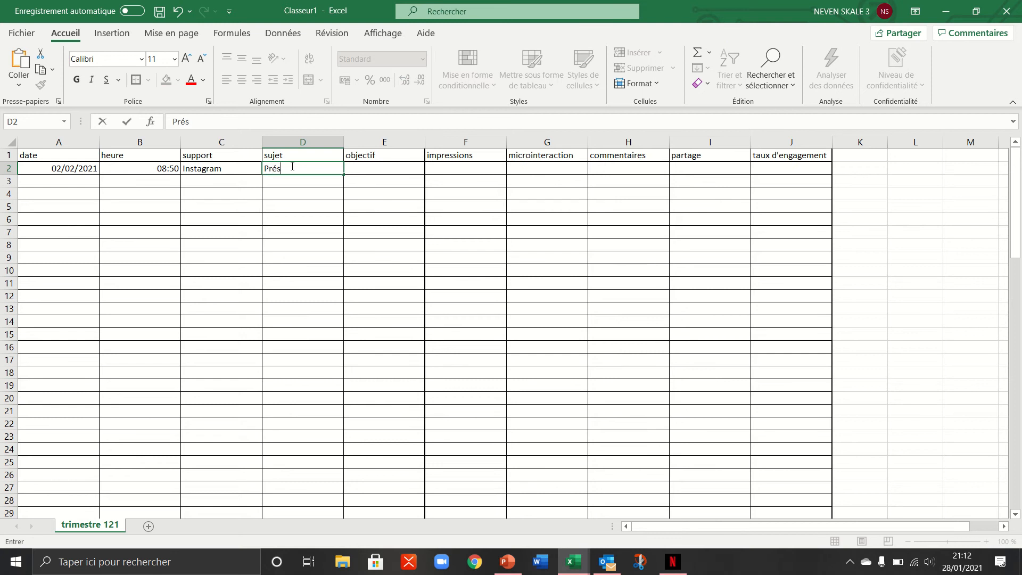
{"action": "type", "text": "enter nouveau produit "}
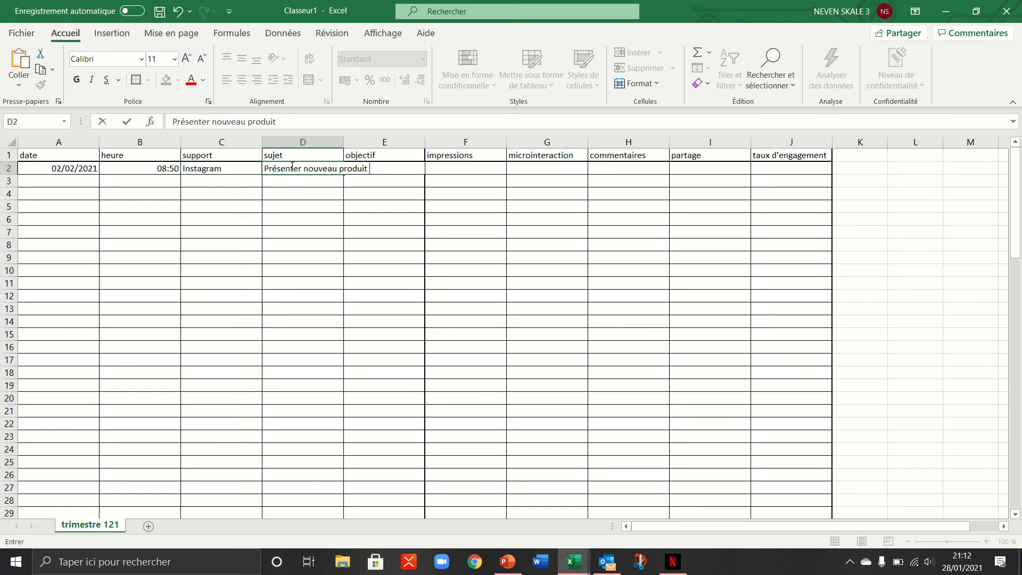
{"action": "type", "text": "du Japon"}
{"action": "left_click", "coordinate": [357, 208]}
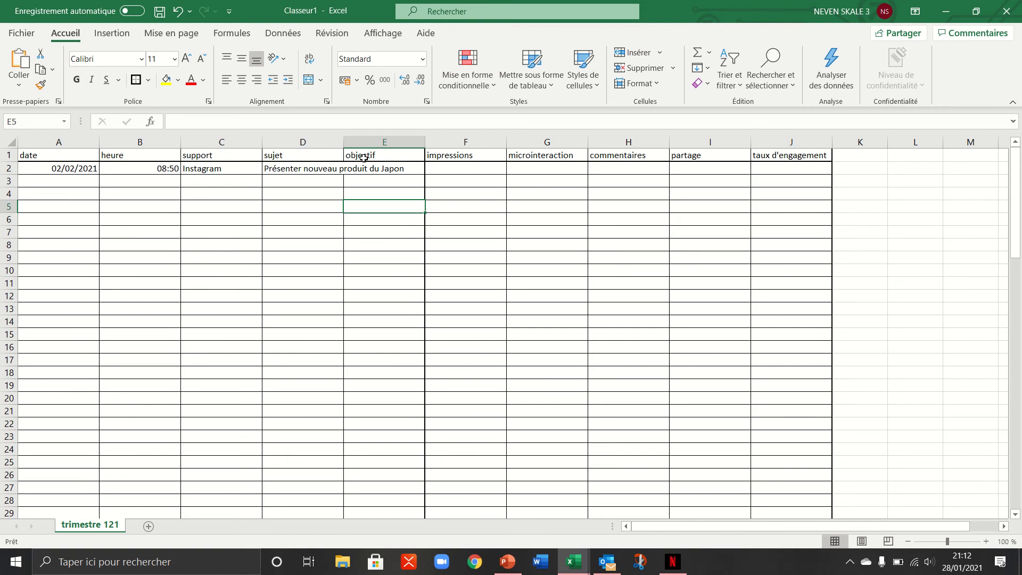
{"action": "double_click", "coordinate": [344, 139]}
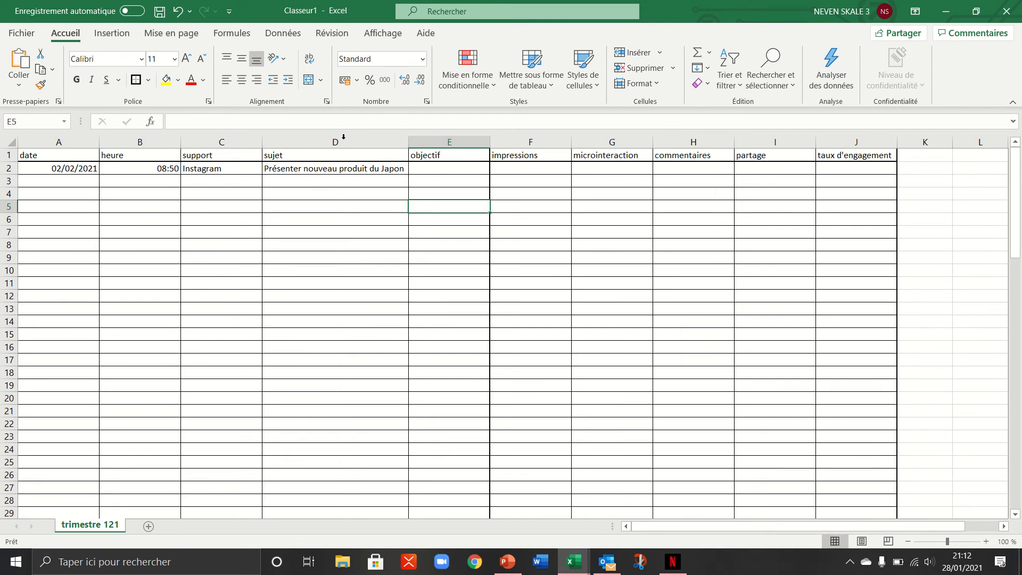
Enter "acquisition" as the objectif in cell E2
{"action": "left_click", "coordinate": [443, 171]}
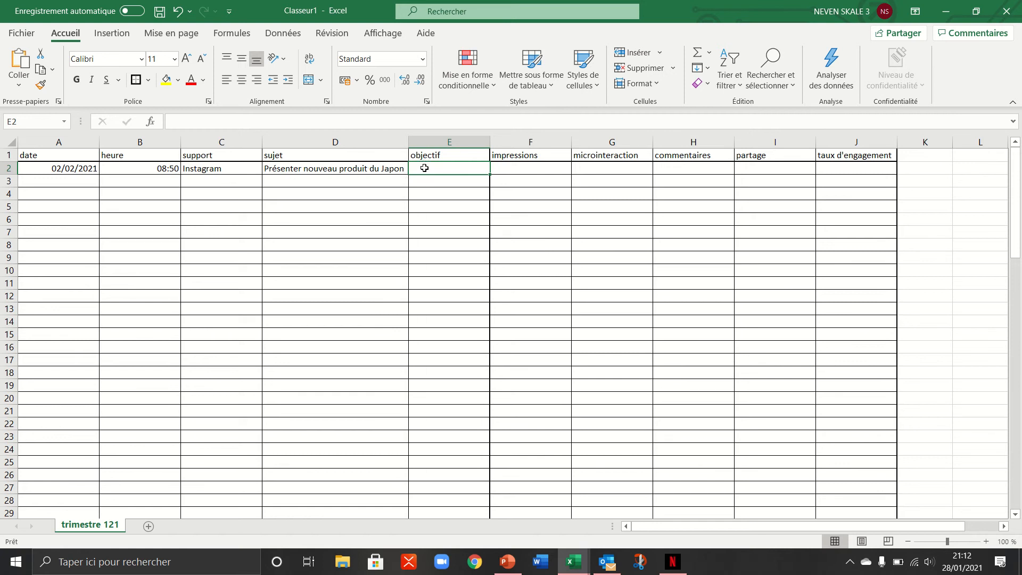
{"action": "type", "text": "tra"}
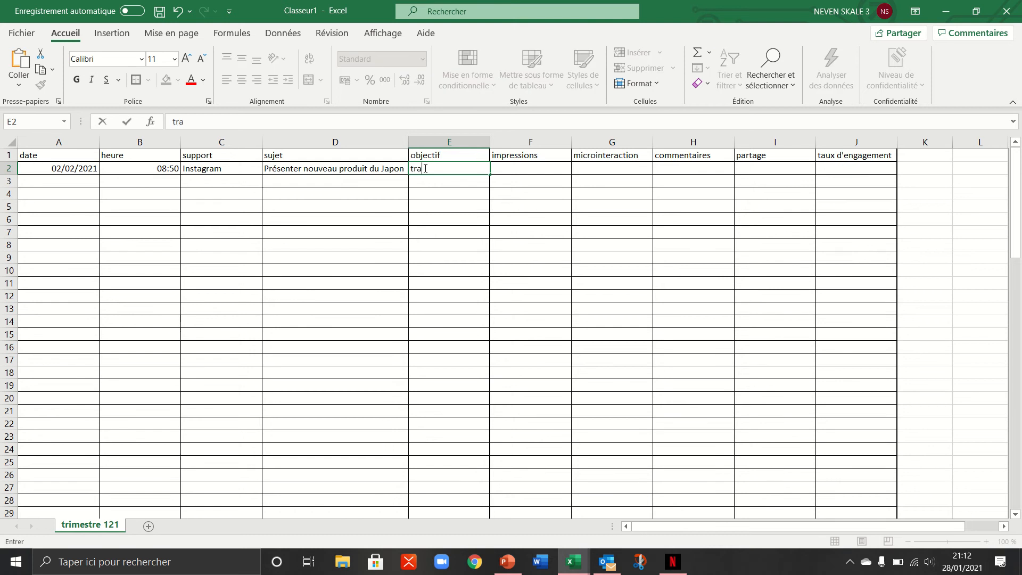
{"action": "type", "text": "fic site w"}
{"action": "key", "text": "BackSpace"}
{"action": "key", "text": "BackSpace"}
{"action": "key", "text": "BackSpace"}
{"action": "key", "text": "BackSpace"}
{"action": "key", "text": "BackSpace"}
{"action": "key", "text": "BackSpace"}
{"action": "key", "text": "BackSpace"}
{"action": "key", "text": "BackSpace"}
{"action": "key", "text": "BackSpace"}
{"action": "key", "text": "BackSpace"}
{"action": "key", "text": "BackSpace"}
{"action": "key", "text": "BackSpace"}
{"action": "key", "text": "BackSpace"}
{"action": "type", "text": "acquisition"}
{"action": "left_click", "coordinate": [478, 195]}
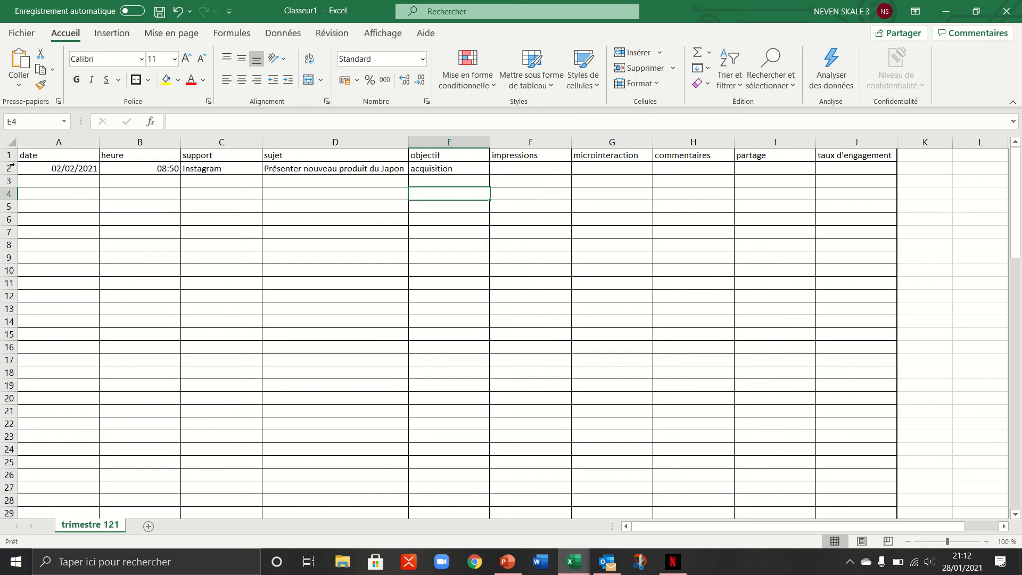
Begin a second post in row 3 with date 02/02/2021, heure 17:50 and support "Facebook Live"
{"action": "left_click", "coordinate": [56, 179]}
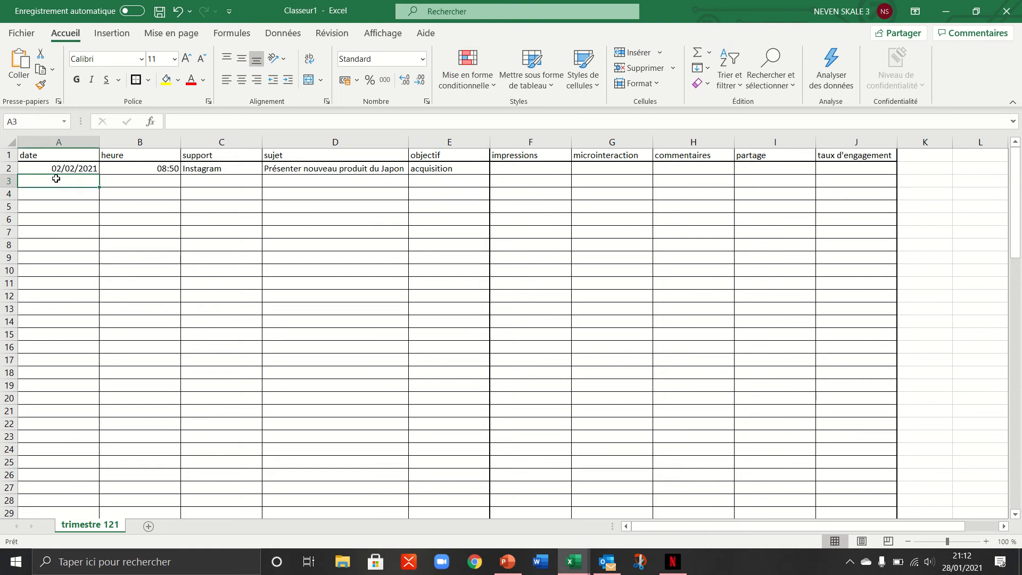
{"action": "type", "text": "02/02/"}
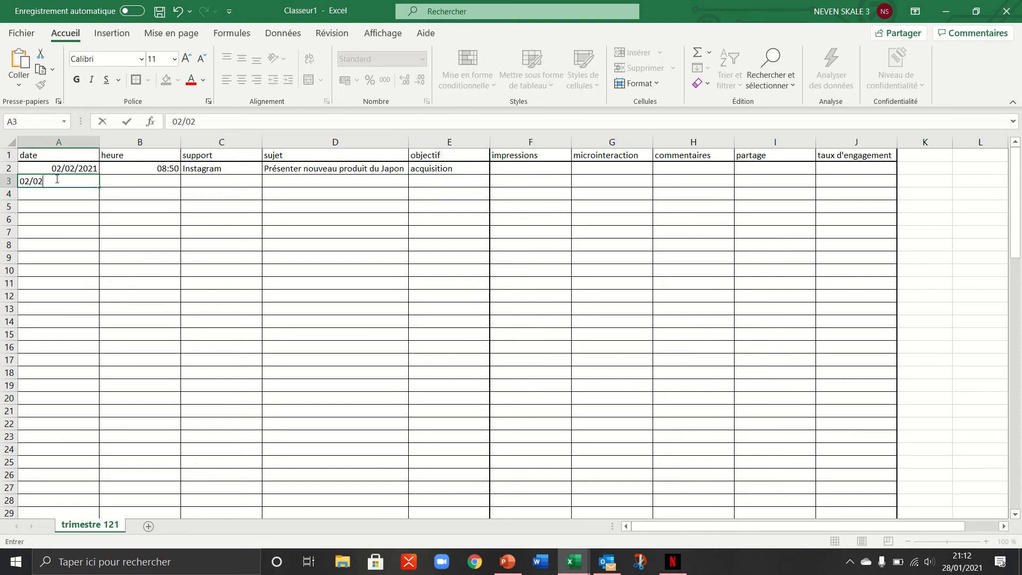
{"action": "type", "text": "2021"}
{"action": "left_click", "coordinate": [140, 181]}
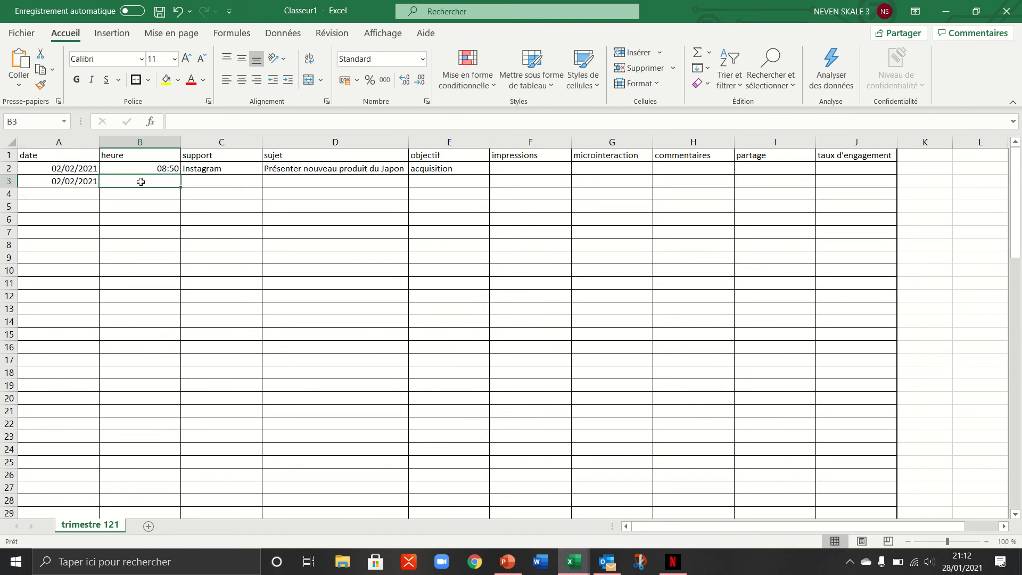
{"action": "type", "text": "17:50"}
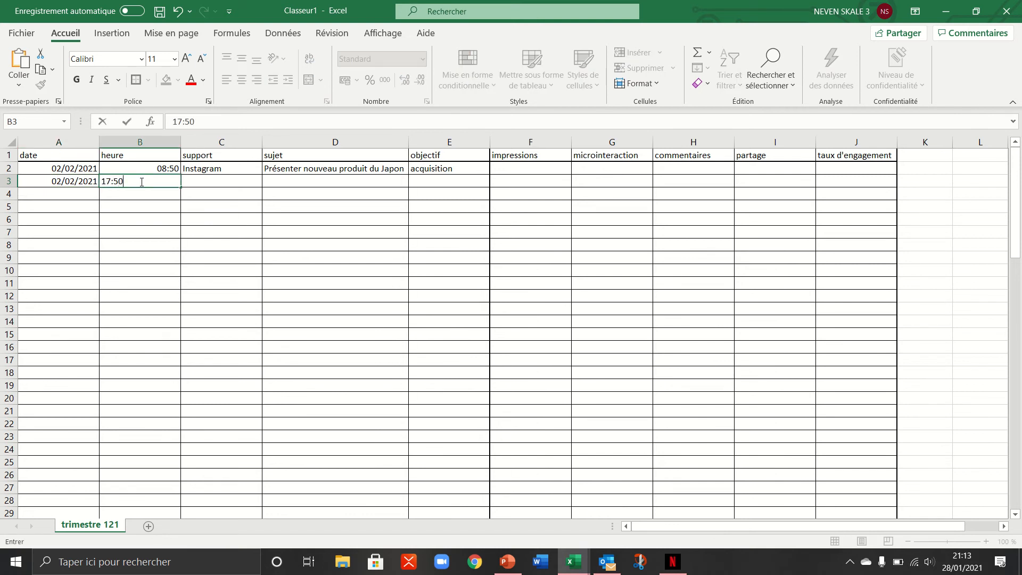
{"action": "left_click", "coordinate": [192, 181]}
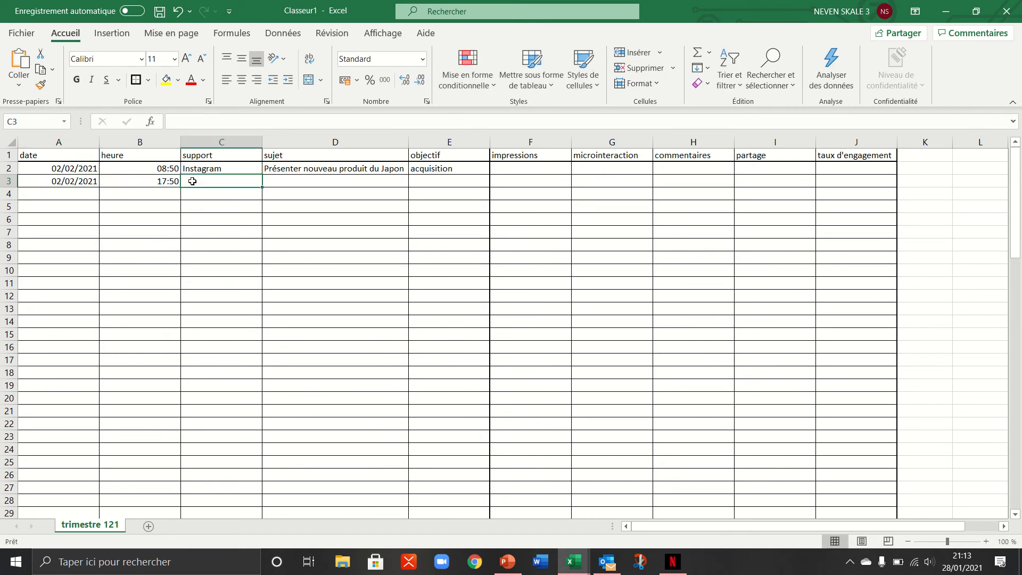
{"action": "type", "text": "Facebook"}
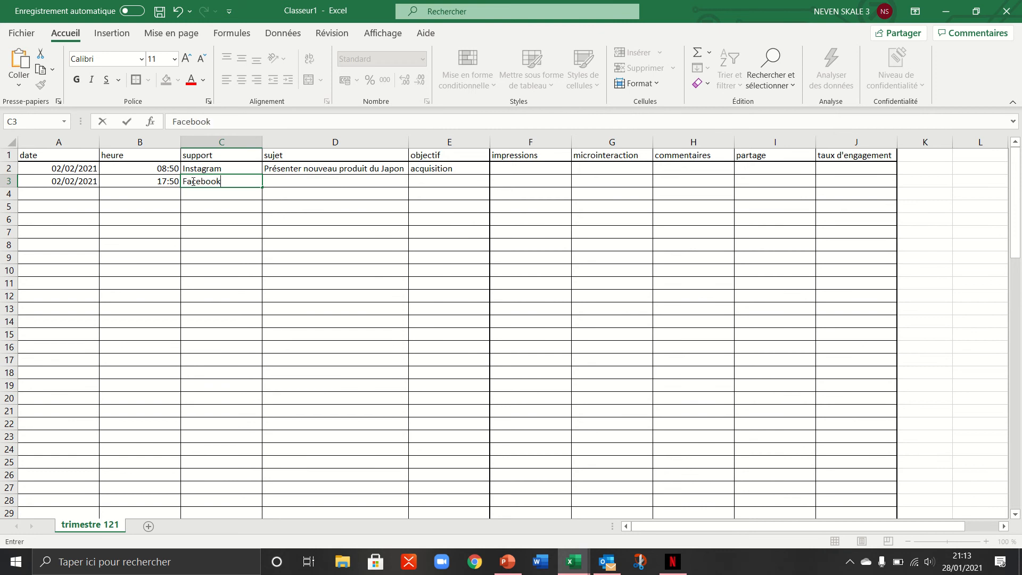
{"action": "type", "text": " Live"}
Enter "Présenter nouveau produit du Japon" as the sujet in cell D3
{"action": "left_click", "coordinate": [301, 182]}
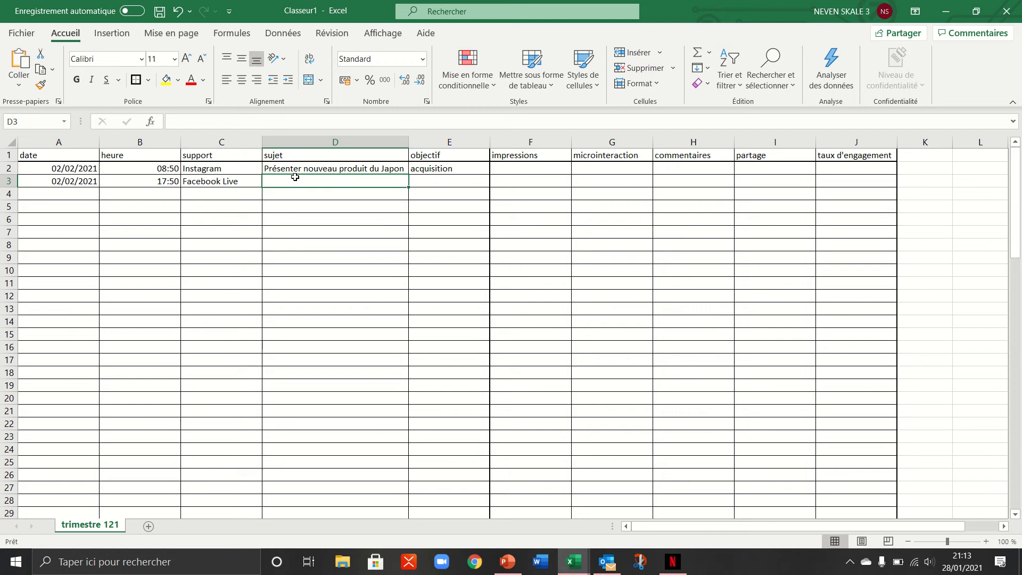
{"action": "type", "text": "Présenta"}
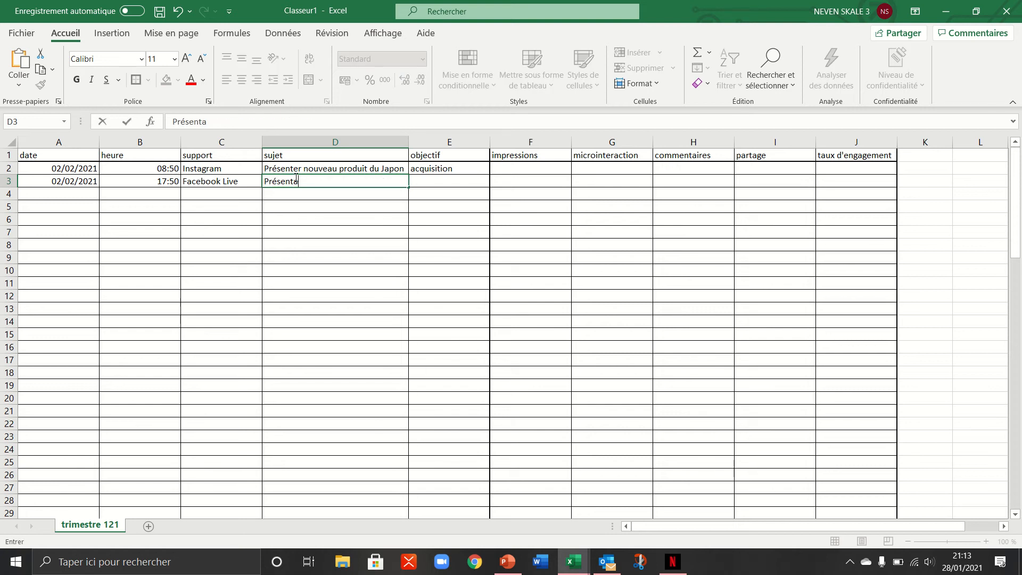
{"action": "type", "text": "ti"}
{"action": "key", "text": "BackSpace"}
{"action": "key", "text": "BackSpace"}
{"action": "key", "text": "BackSpace"}
{"action": "type", "text": "er"}
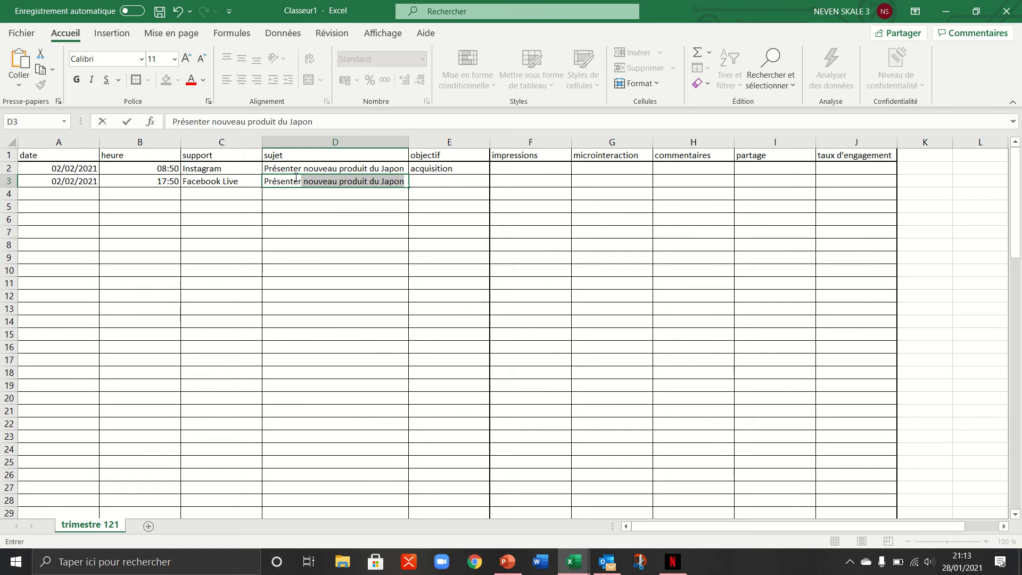
{"action": "key", "text": "Return"}
Enter "acquisition" as the objectif of the Facebook Live post in cell E3
{"action": "left_click", "coordinate": [452, 181]}
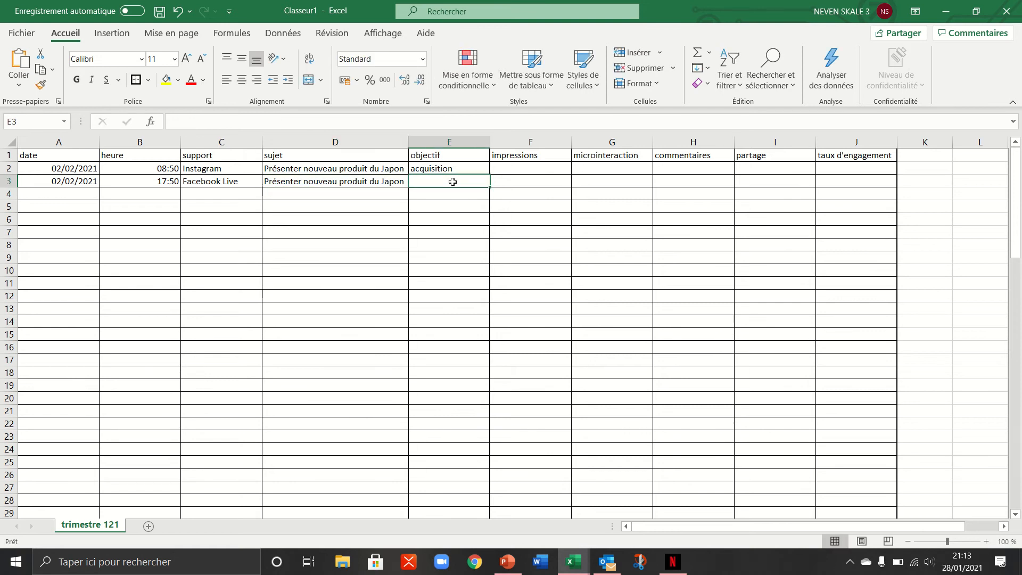
{"action": "type", "text": "acquisition"}
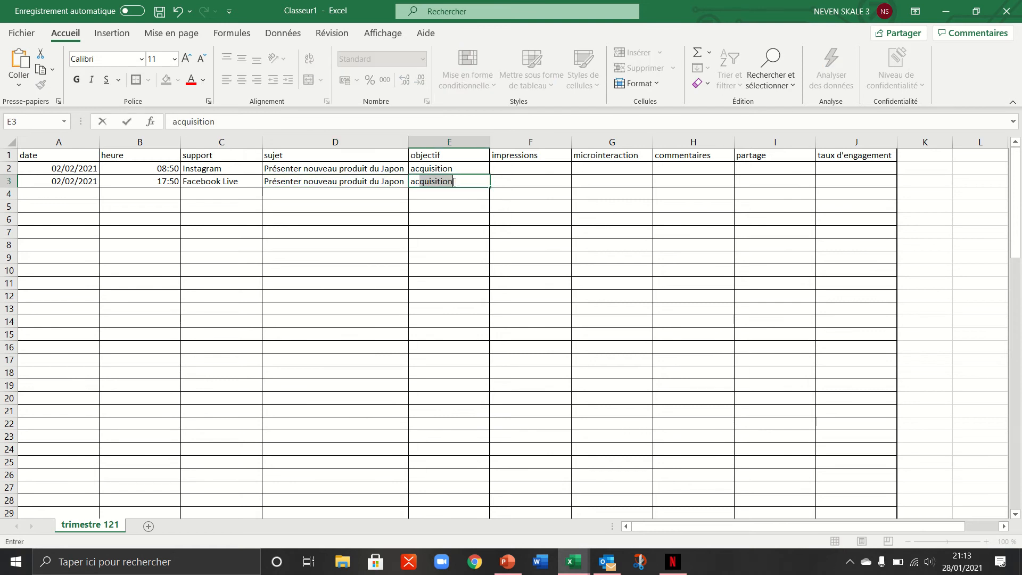
{"action": "left_click", "coordinate": [420, 218]}
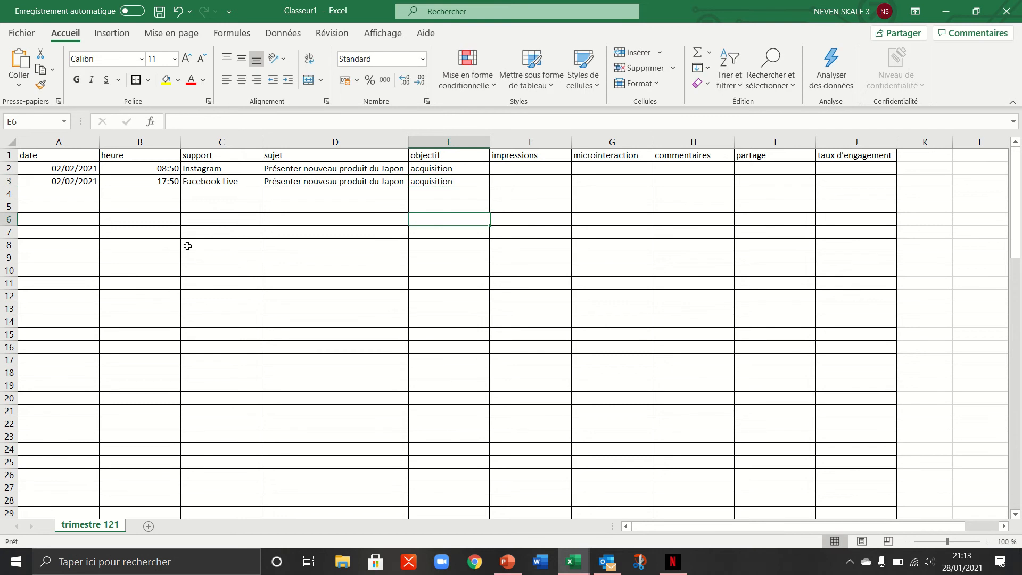
Begin a third post in row 4 with date 02/02/2021 and heure 18:30
{"action": "left_click", "coordinate": [67, 195]}
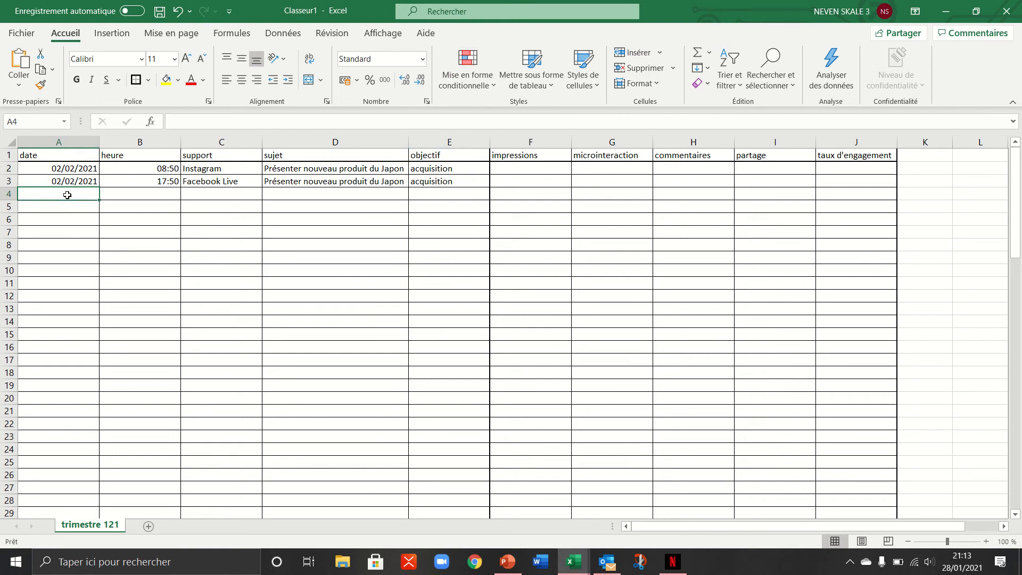
{"action": "type", "text": "02"}
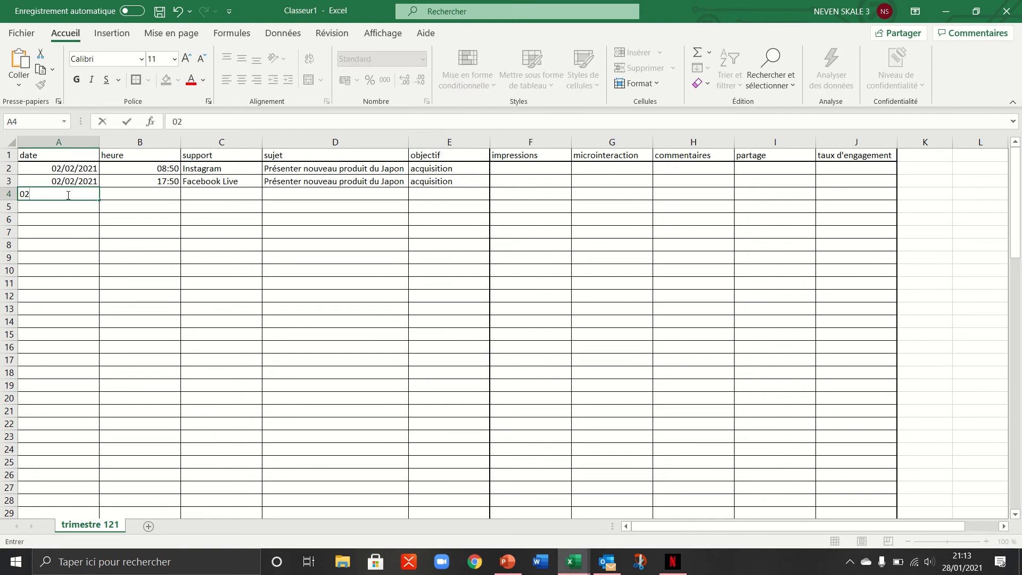
{"action": "type", "text": "/02/2021"}
{"action": "left_click", "coordinate": [154, 193]}
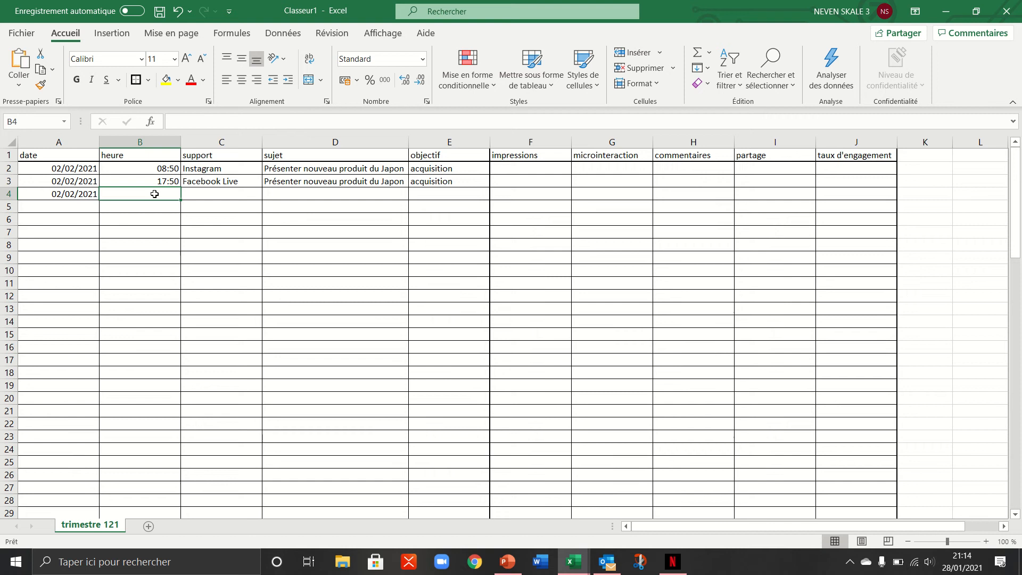
{"action": "type", "text": "18"}
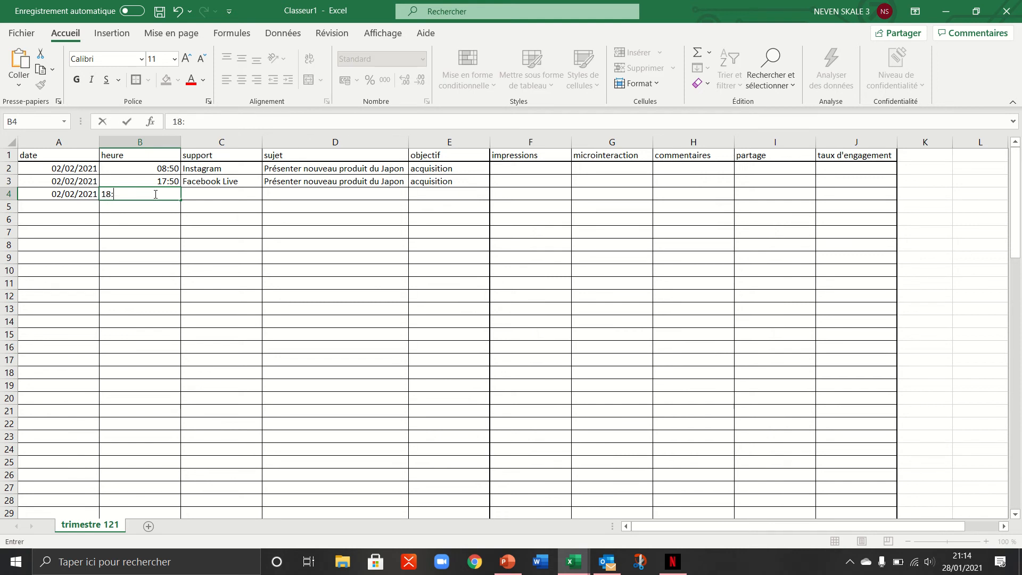
{"action": "type", "text": ":30"}
Enter "Instagram Story" as the support in cell C4 and "Un code promo" as the sujet in cell D4
{"action": "left_click", "coordinate": [210, 196]}
{"action": "type", "text": "IN"}
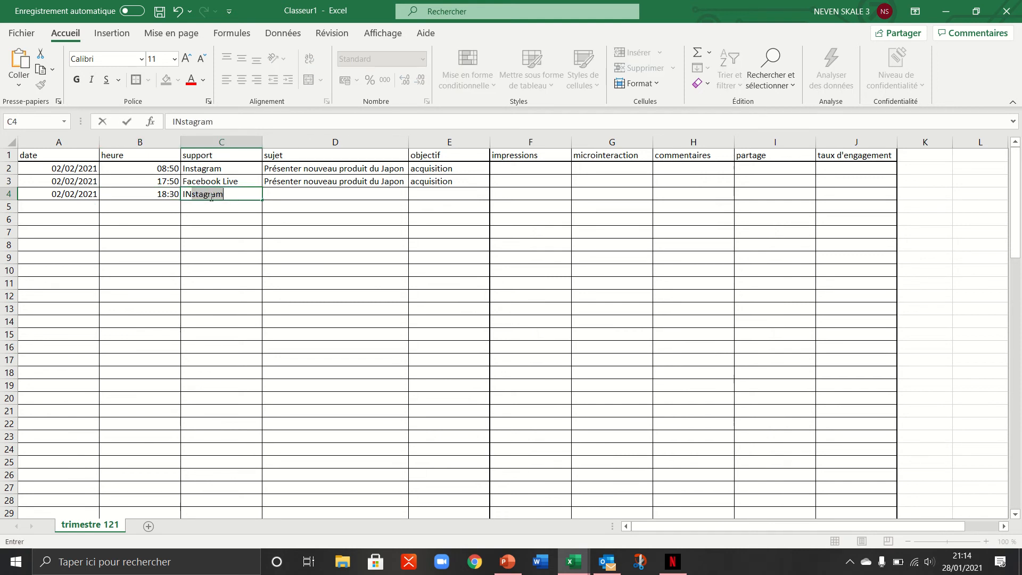
{"action": "key", "text": "BackSpace"}
{"action": "key", "text": "BackSpace"}
{"action": "type", "text": "nstagram"}
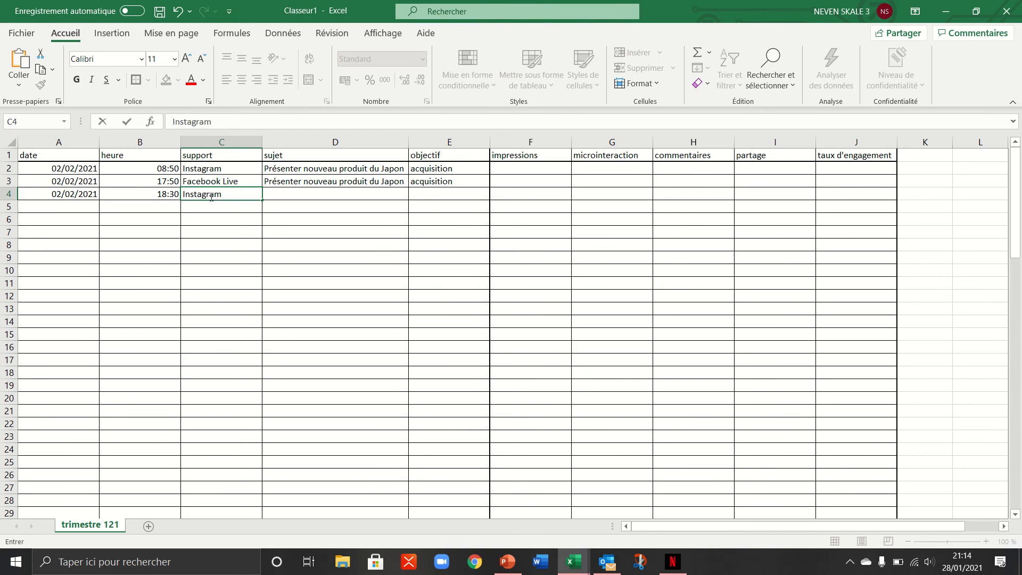
{"action": "left_click", "coordinate": [291, 192]}
{"action": "type", "text": "Un code"}
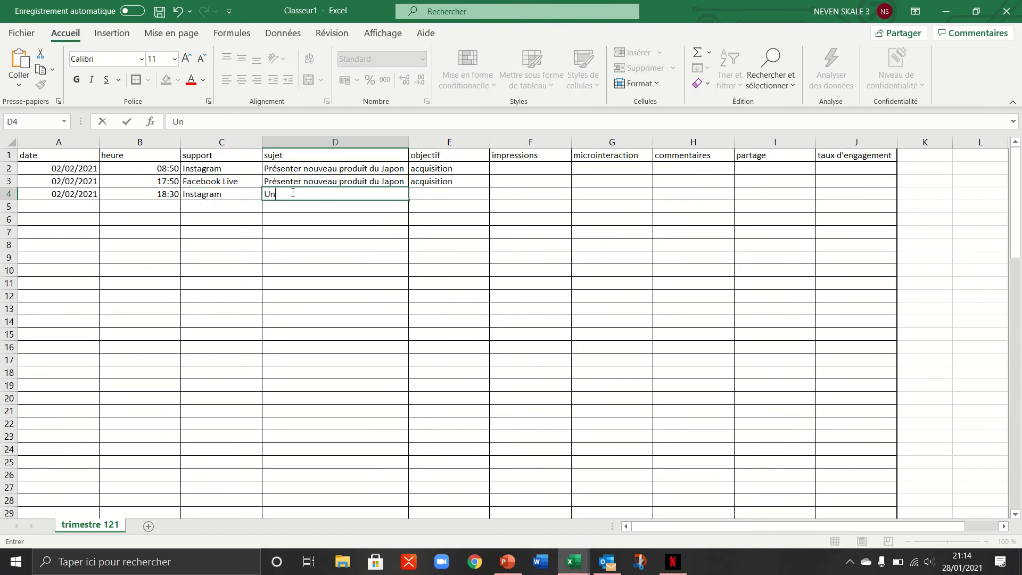
{"action": "double_click", "coordinate": [250, 196]}
{"action": "type", "text": "Sto ry"}
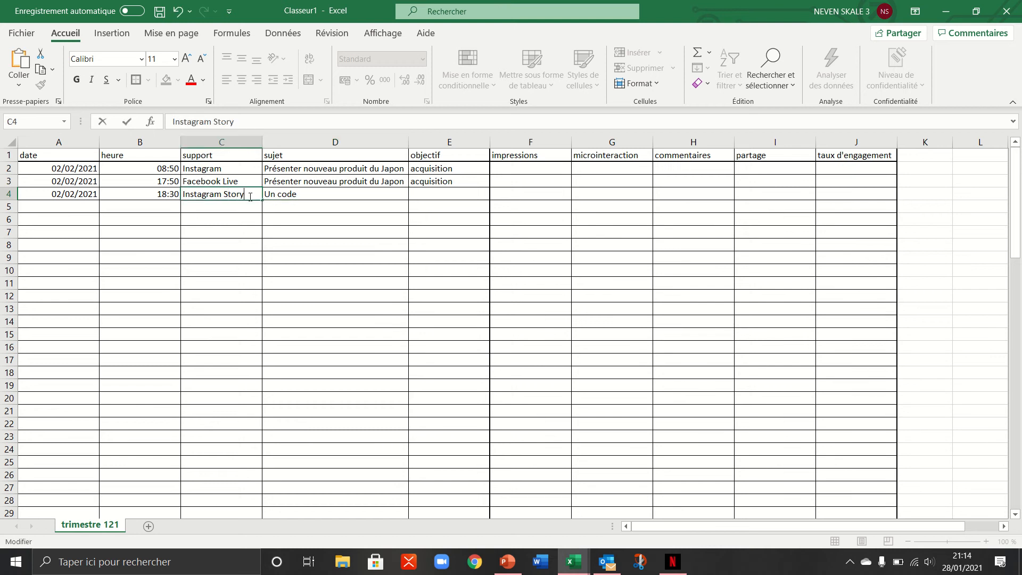
{"action": "double_click", "coordinate": [326, 196]}
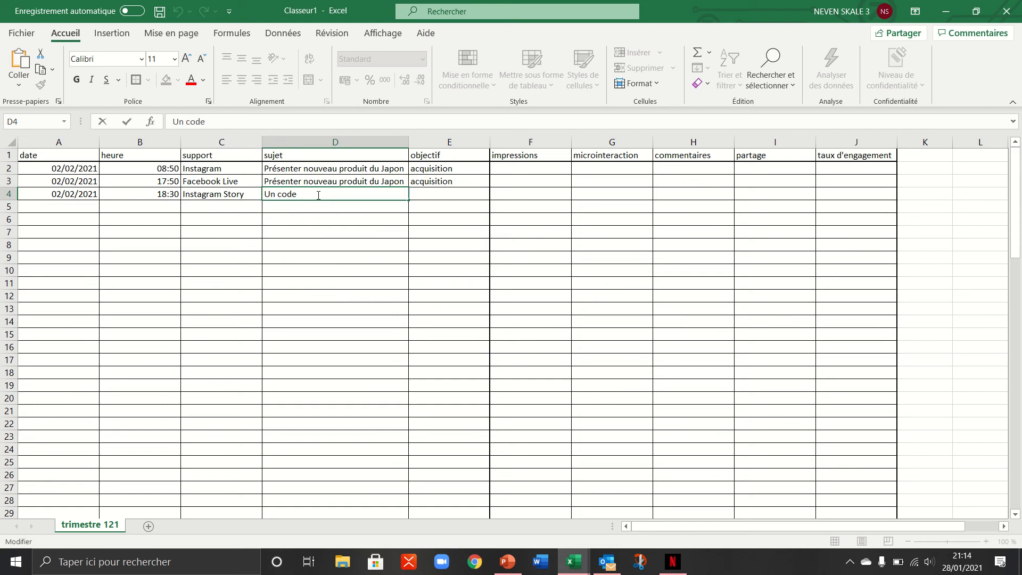
{"action": "type", "text": "promo"}
Enter "conversion" as the objectif of the Instagram Story post in cell E4
{"action": "left_click", "coordinate": [434, 192]}
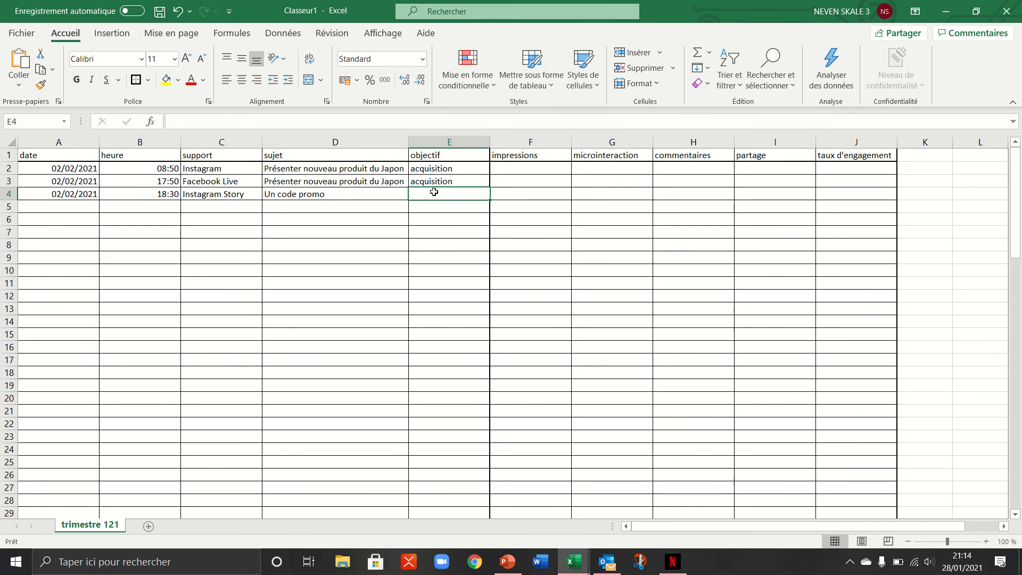
{"action": "type", "text": "conversion"}
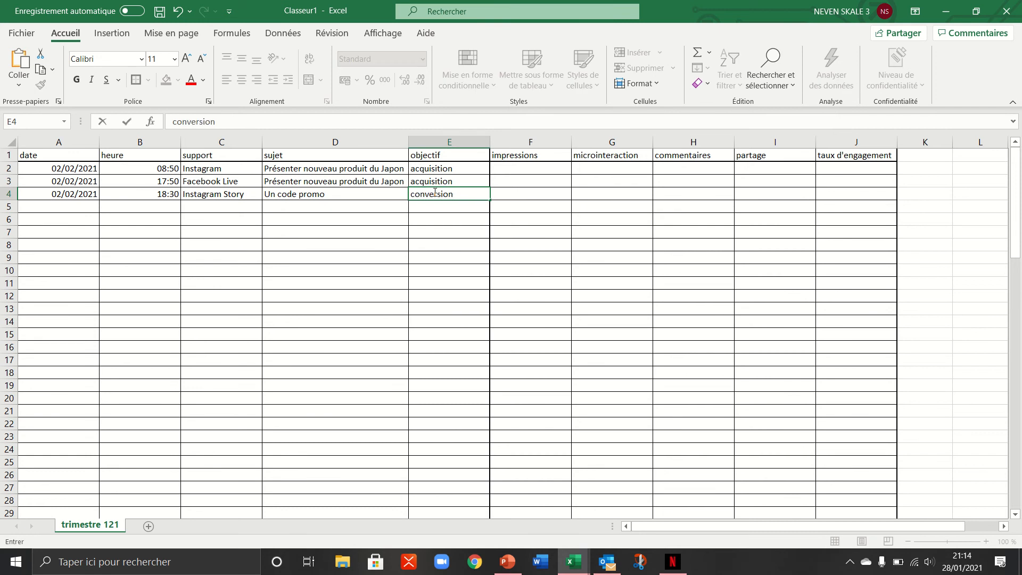
{"action": "left_click", "coordinate": [345, 206]}
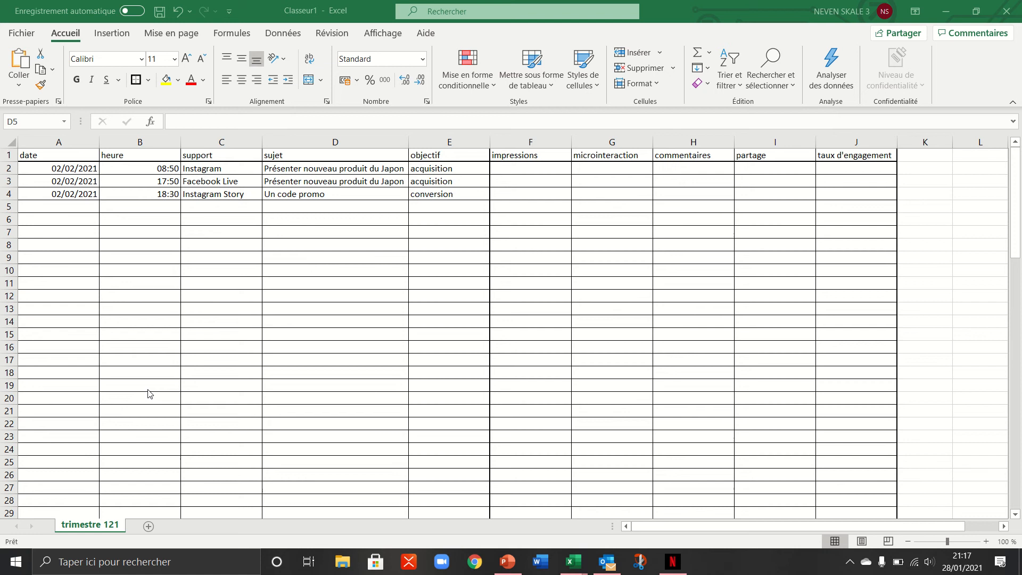
{"action": "scroll", "coordinate": [150, 394], "scroll_direction": "down", "scroll_amount": 1}
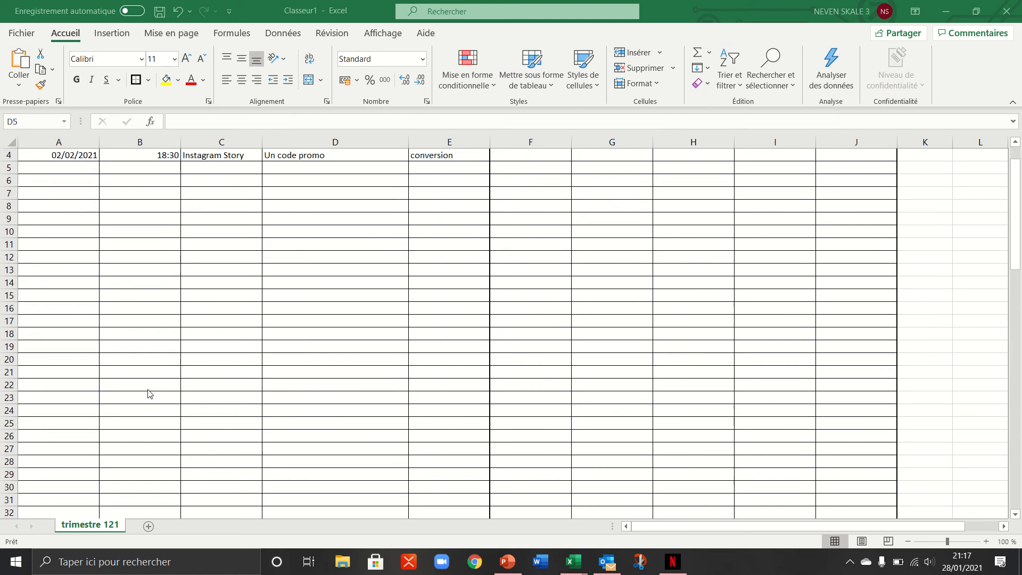
{"action": "scroll", "coordinate": [150, 394], "scroll_direction": "up", "scroll_amount": 1}
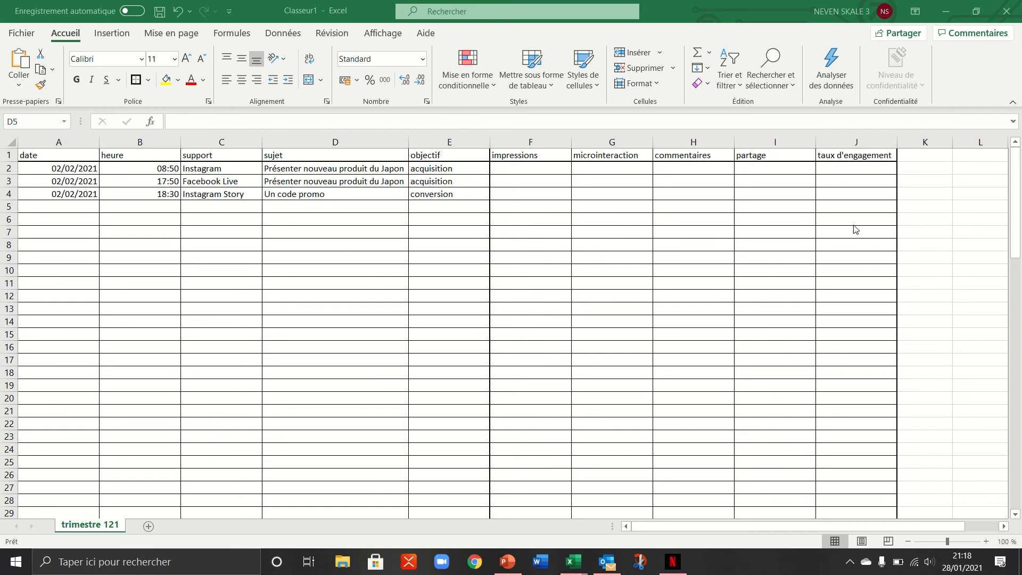
Insert a blank column between the impressions and microinteraction columns
{"action": "left_click", "coordinate": [516, 168]}
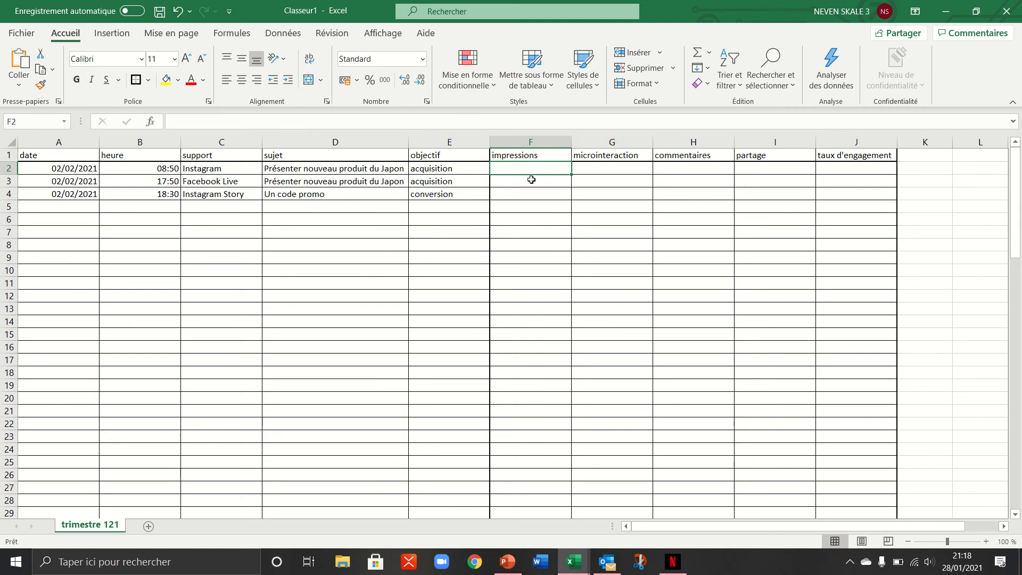
{"action": "right_click", "coordinate": [637, 142]}
{"action": "left_click", "coordinate": [674, 251]}
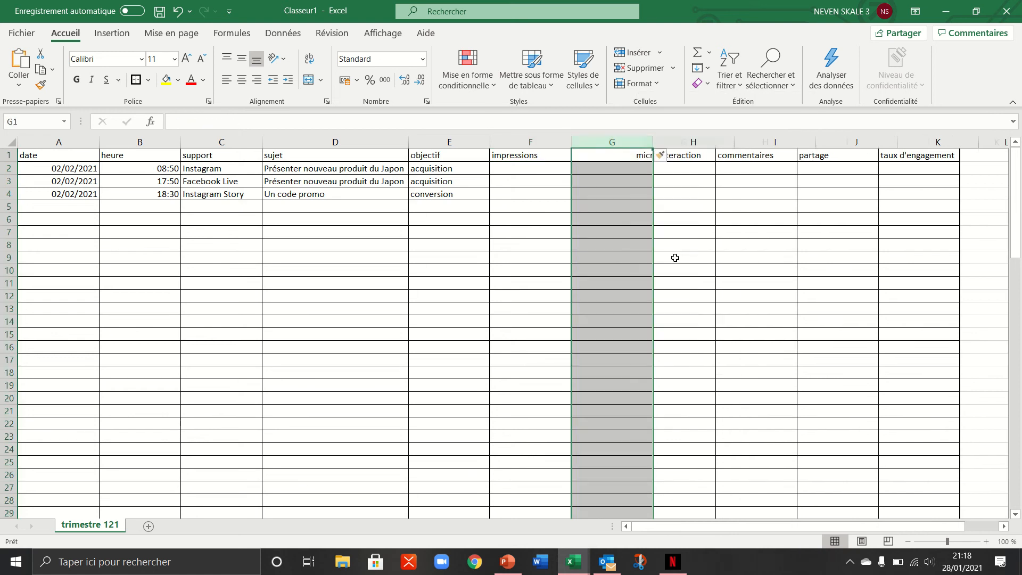
Set the header in cell F1 to "date" and the header in cell G1 to "impression"
{"action": "left_click", "coordinate": [598, 152]}
{"action": "type", "text": "da"}
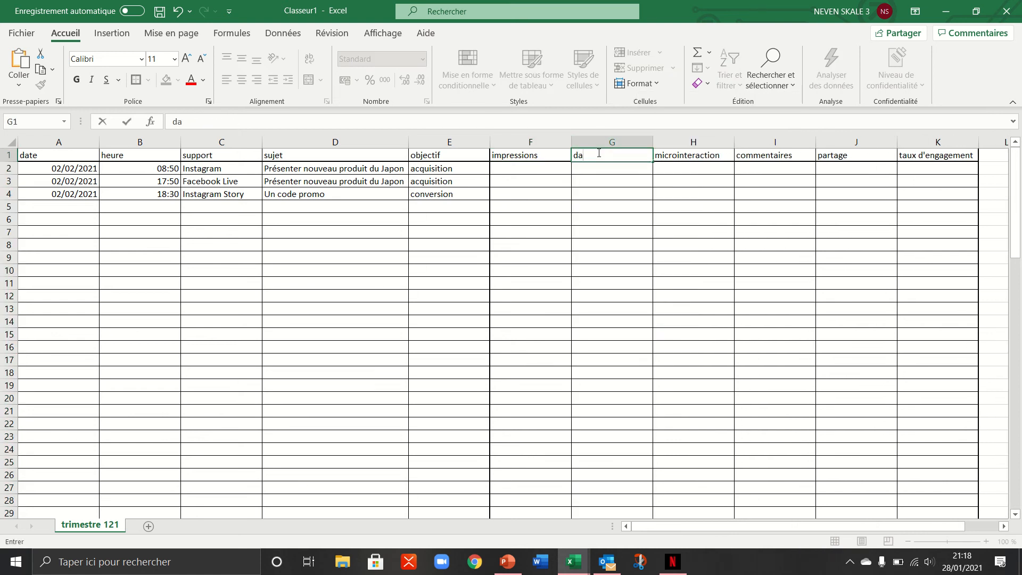
{"action": "left_click", "coordinate": [534, 158]}
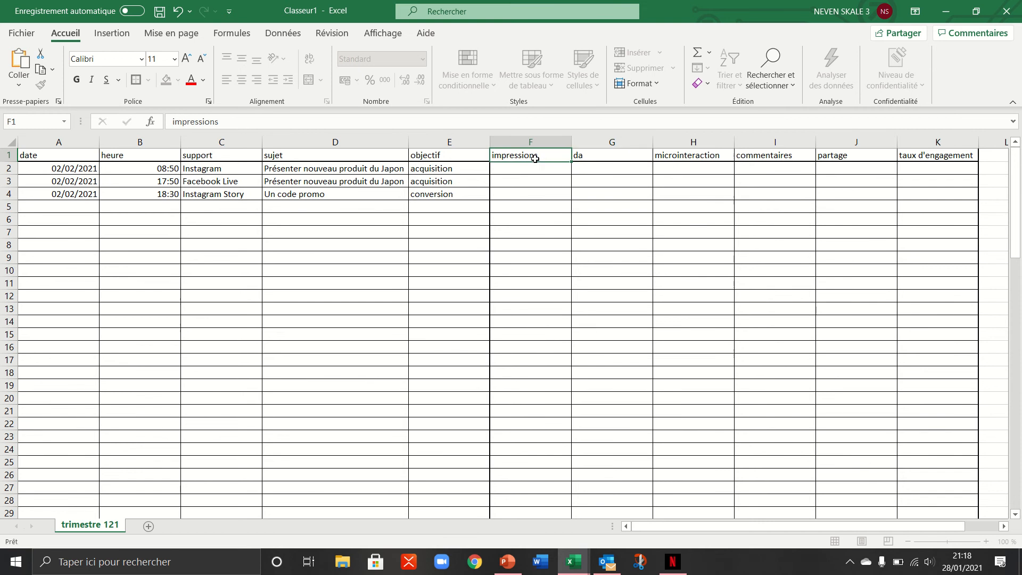
{"action": "type", "text": "dates"}
{"action": "left_click", "coordinate": [591, 158]}
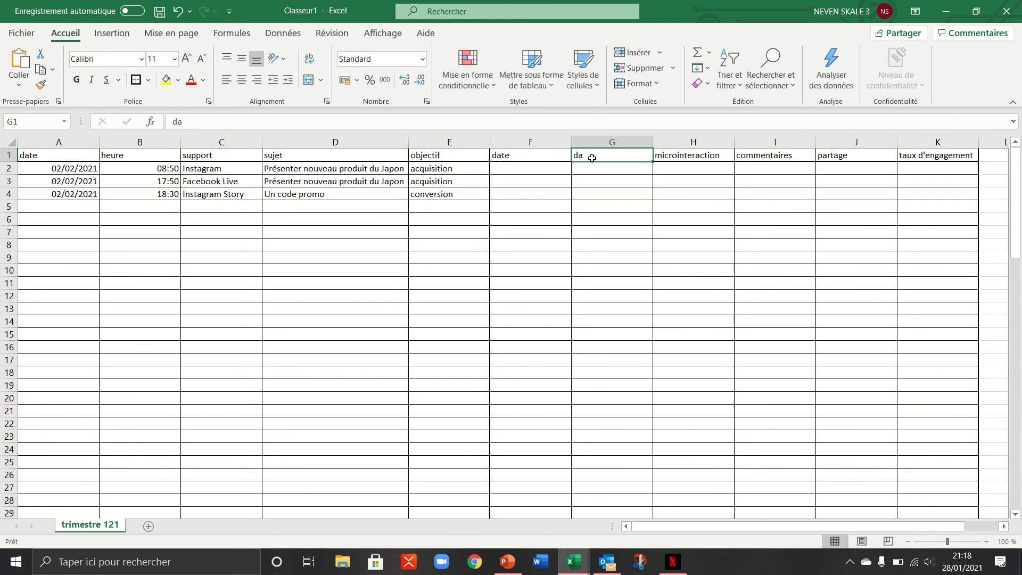
{"action": "key", "text": "BackSpace"}
{"action": "type", "text": "impression"}
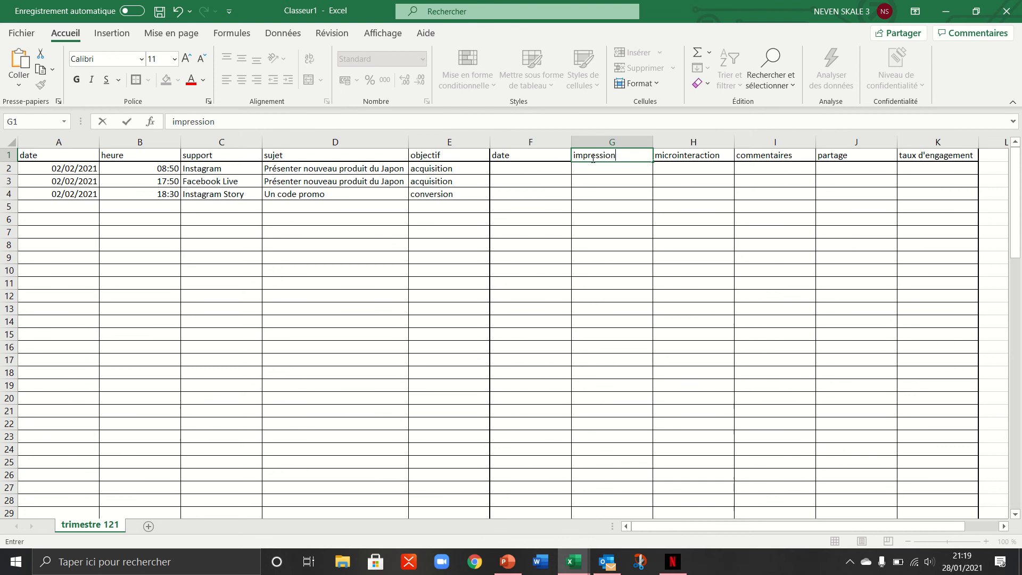
{"action": "left_click", "coordinate": [614, 191]}
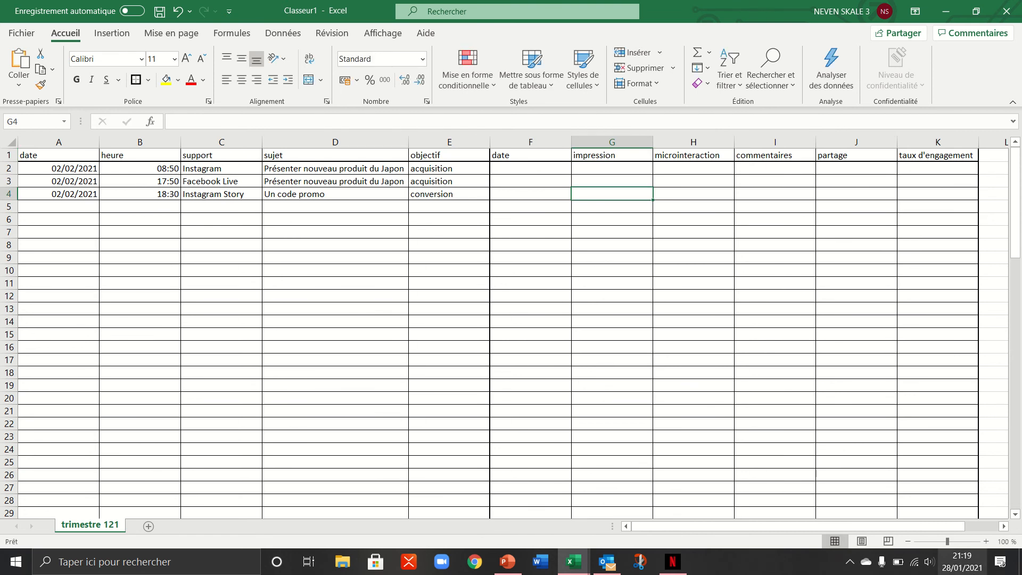
Check Tuesday 9 February in the system calendar and enter 09/02/2021 as the tracking date in cell F2
{"action": "left_click", "coordinate": [965, 563]}
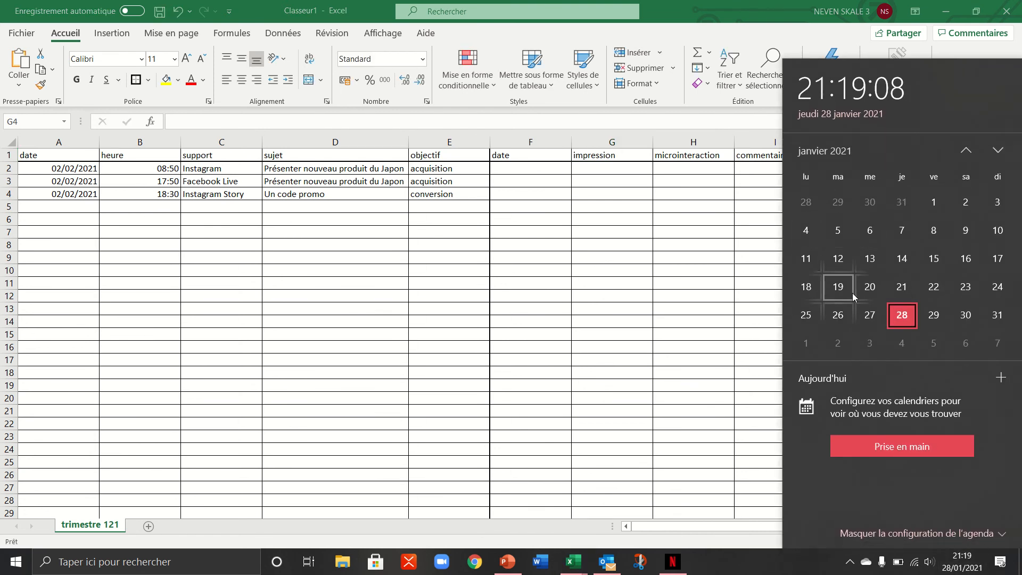
{"action": "left_click", "coordinate": [842, 347]}
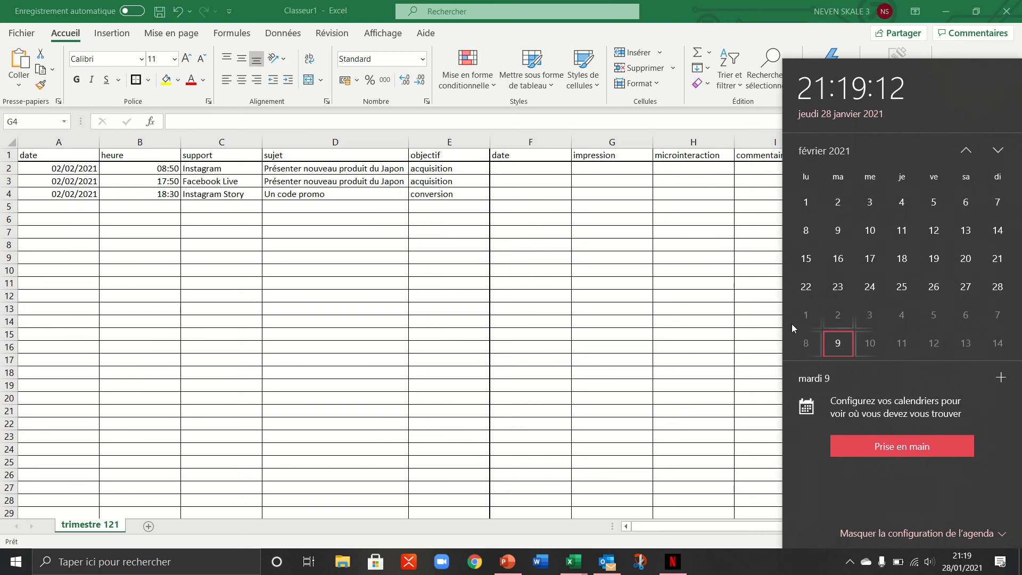
{"action": "left_click", "coordinate": [513, 168]}
{"action": "left_click", "coordinate": [513, 168]}
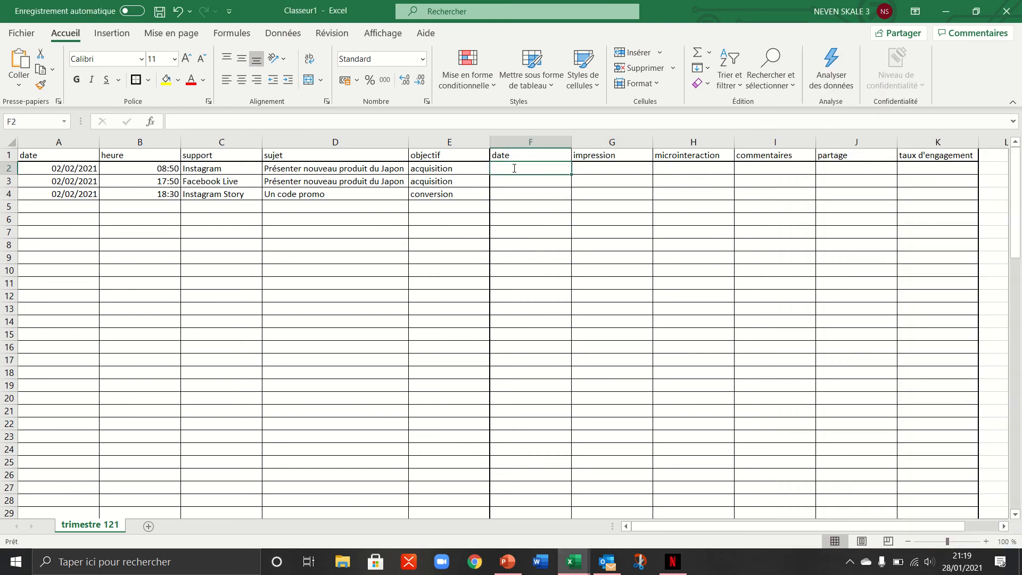
{"action": "type", "text": "09/"}
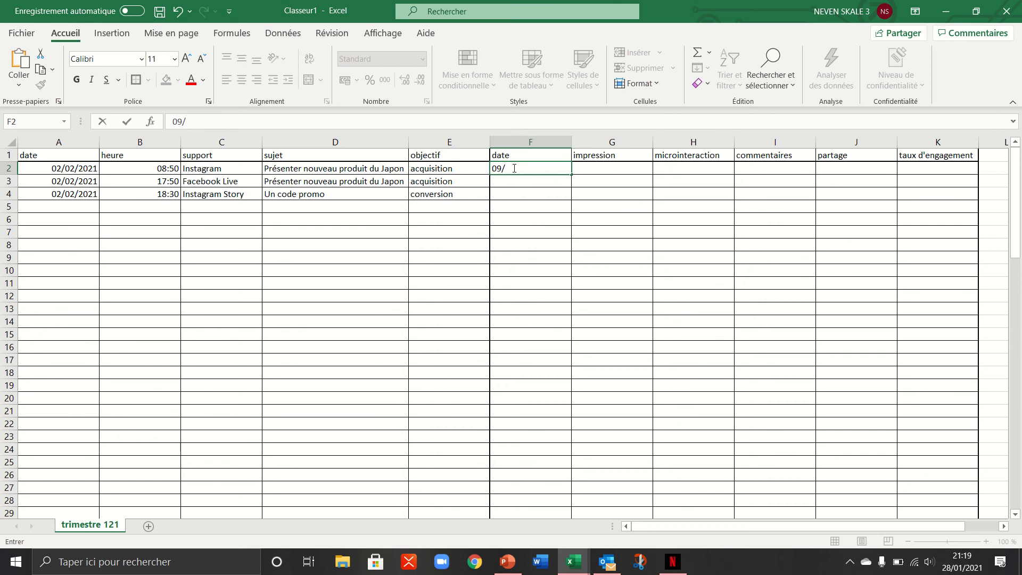
{"action": "type", "text": "02/2021"}
{"action": "left_click", "coordinate": [520, 180]}
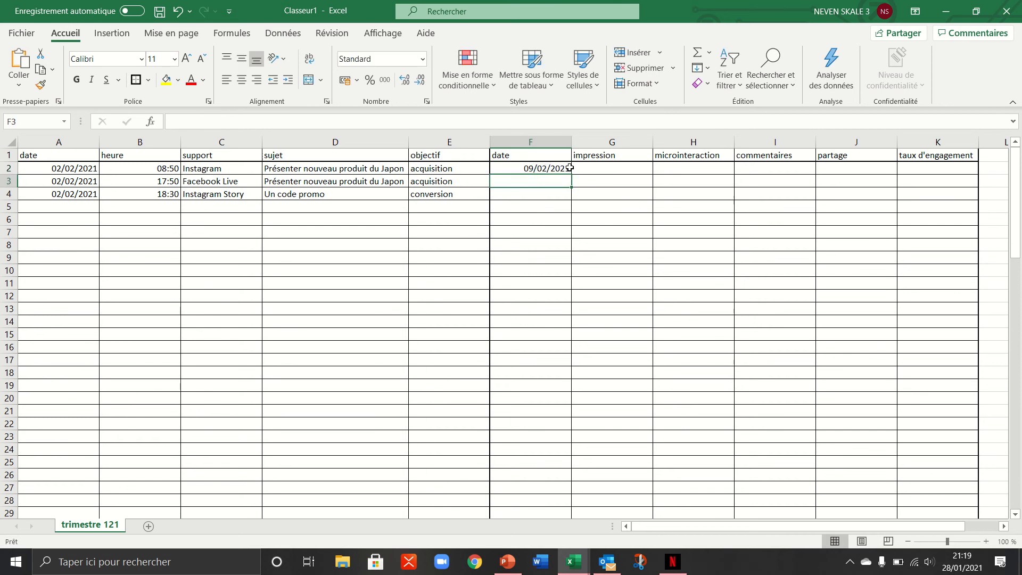
Enter 09/02/2021 as the tracking date of the Facebook Live post in cell F3
{"action": "left_click", "coordinate": [560, 171]}
{"action": "mouse_move", "coordinate": [571, 175]}
{"action": "left_mouse_down"}
{"action": "mouse_move", "coordinate": [572, 194]}
{"action": "mouse_move", "coordinate": [565, 173]}
{"action": "left_mouse_up"}
{"action": "left_click", "coordinate": [559, 180]}
{"action": "type", "text": "09"}
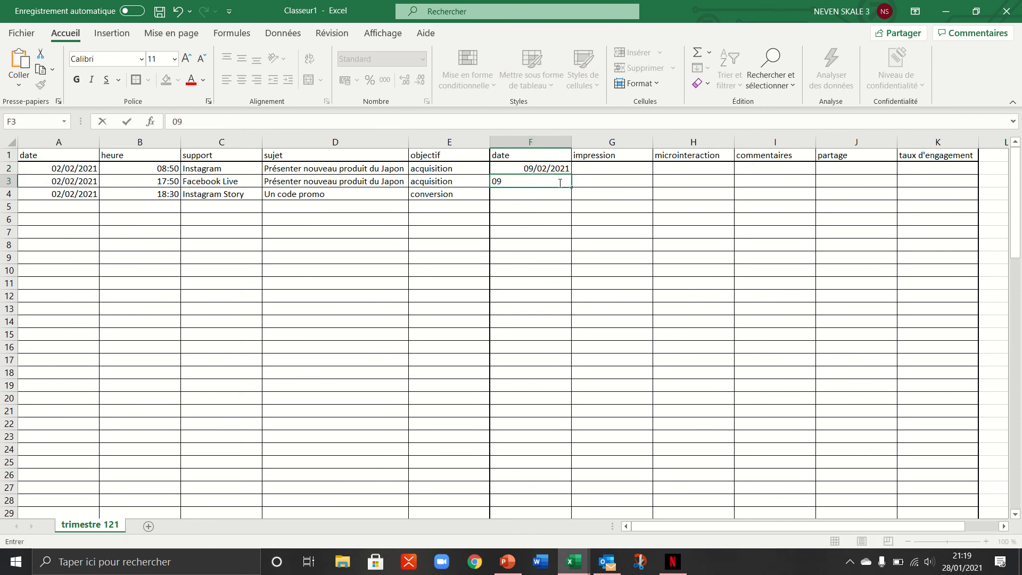
{"action": "type", "text": "/02/21"}
{"action": "key", "text": "ctrl+Return"}
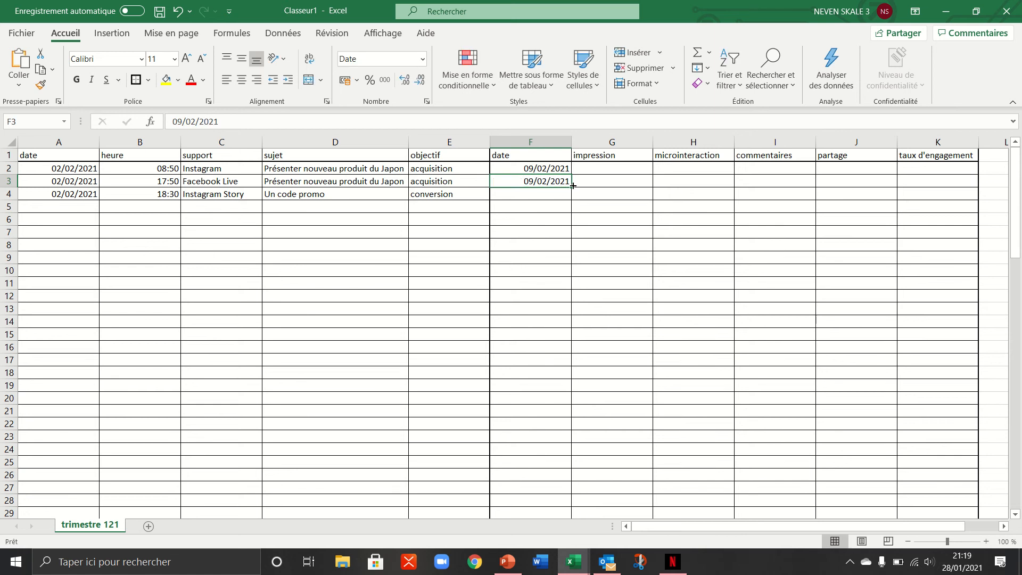
Fill the date from F3 down to F4 as an identical copy, 09/02/2021, instead of an incremented series
{"action": "left_click_drag", "start_coordinate": [573, 189], "coordinate": [575, 201]}
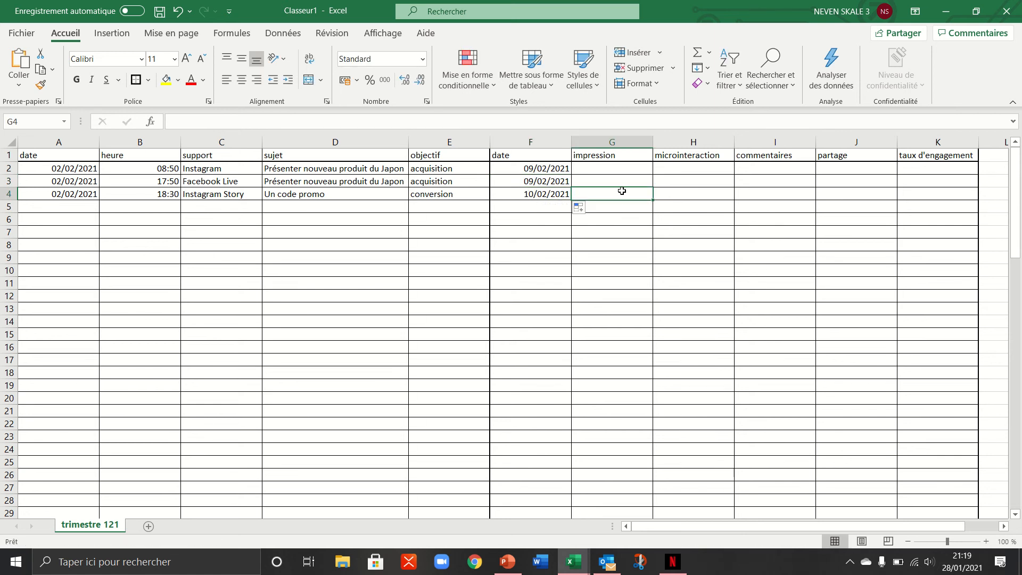
{"action": "left_click", "coordinate": [557, 196]}
{"action": "left_click", "coordinate": [579, 207]}
{"action": "left_click", "coordinate": [618, 228]}
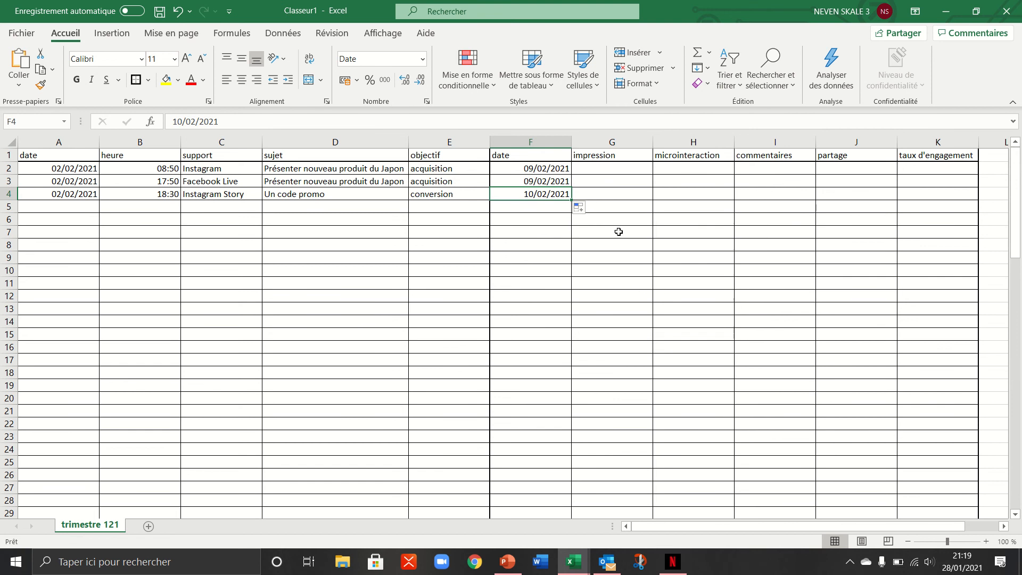
{"action": "left_click", "coordinate": [619, 231]}
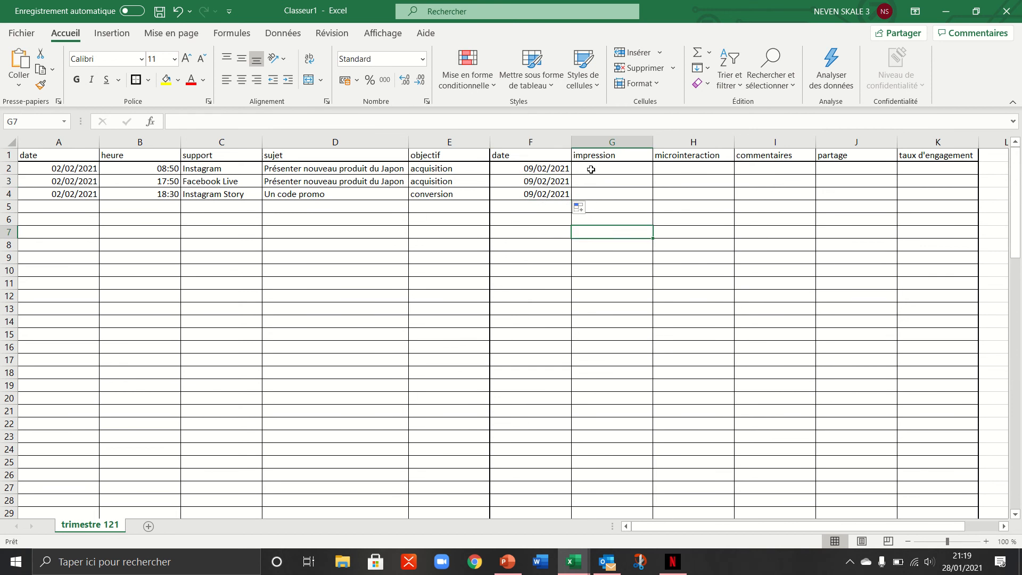
Enter the Instagram post's results in row 2: impression 200, microinteraction 10, commentaires 5 and partage 1
{"action": "left_click", "coordinate": [620, 168]}
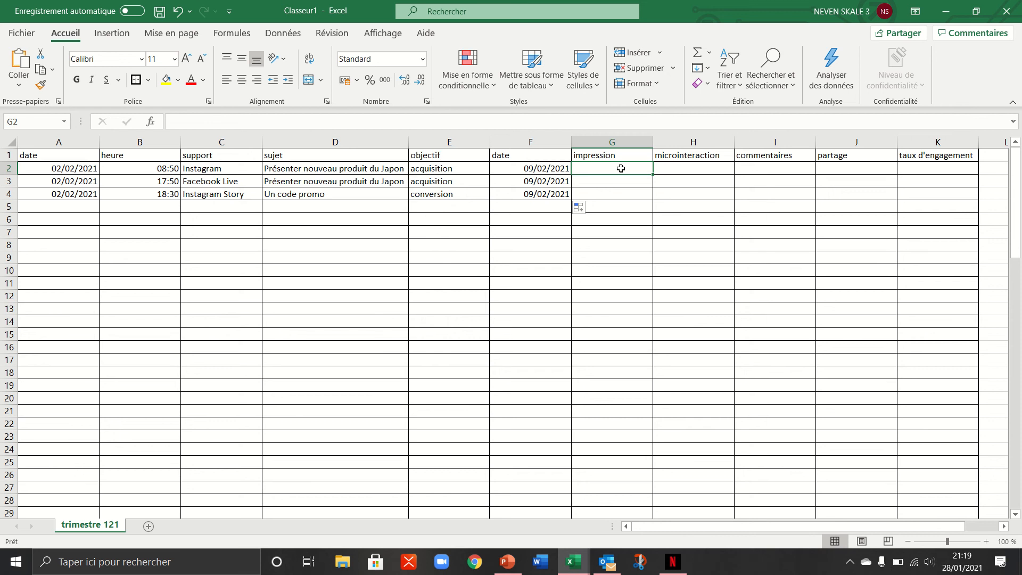
{"action": "type", "text": "200"}
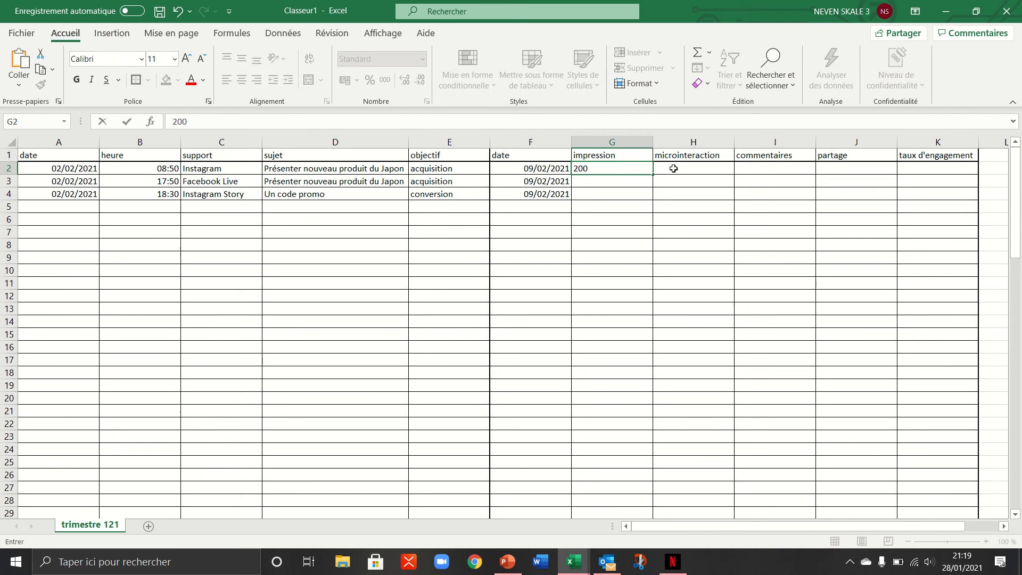
{"action": "left_click", "coordinate": [673, 169]}
{"action": "type", "text": "10"}
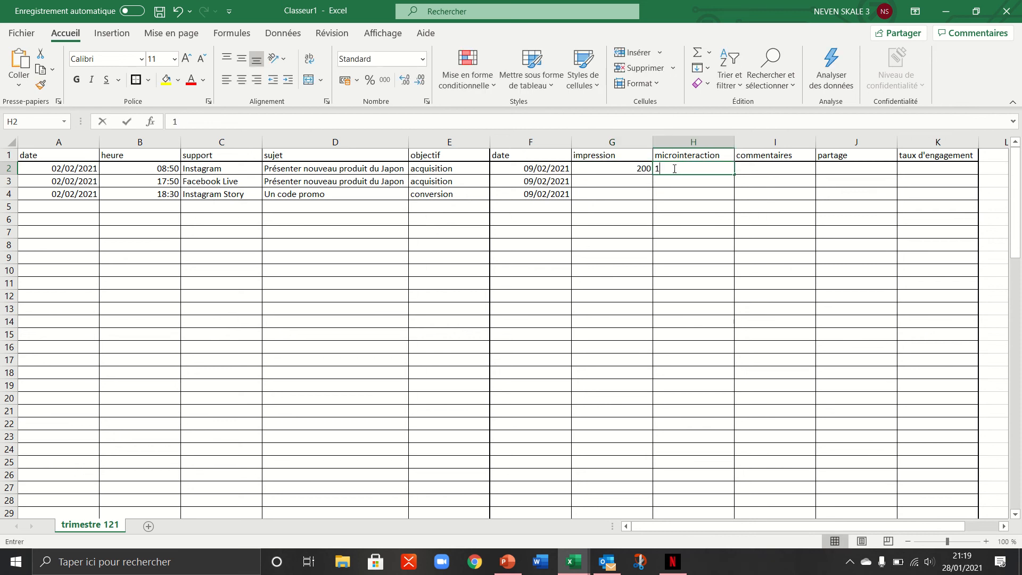
{"action": "left_click", "coordinate": [755, 165]}
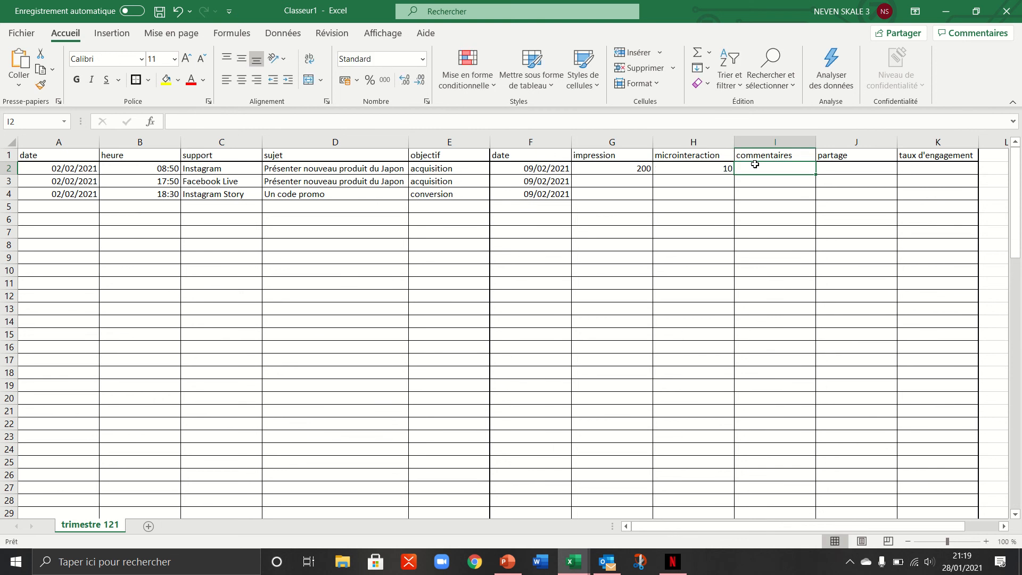
{"action": "type", "text": "5"}
{"action": "left_click", "coordinate": [835, 167]}
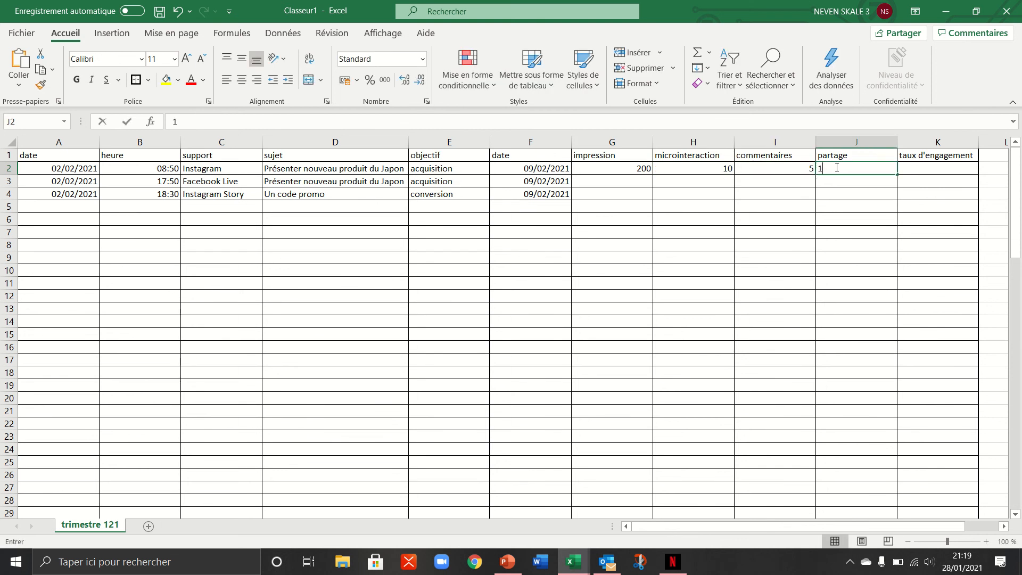
{"action": "type", "text": "1"}
{"action": "left_click", "coordinate": [845, 192]}
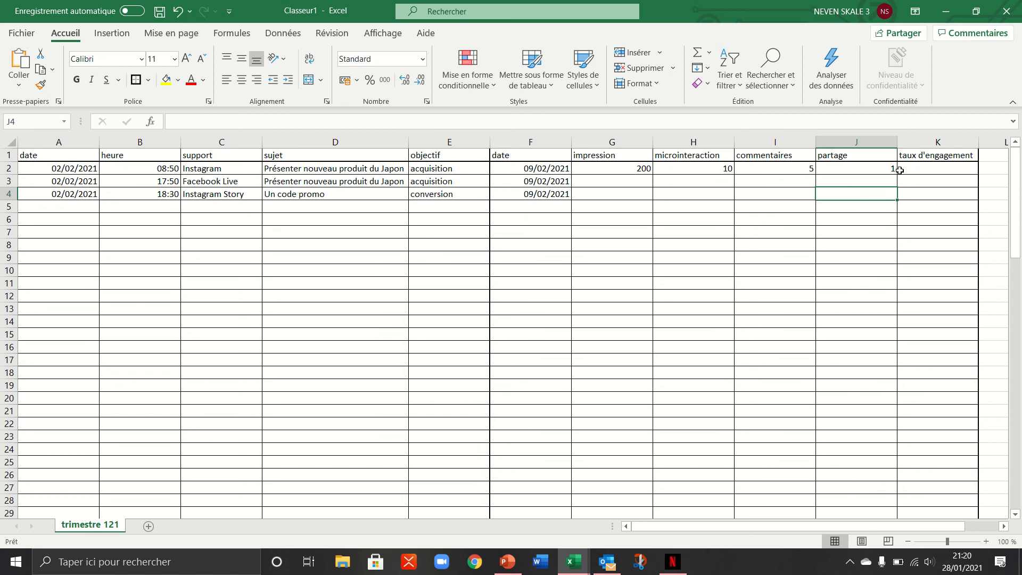
{"action": "left_click", "coordinate": [922, 169]}
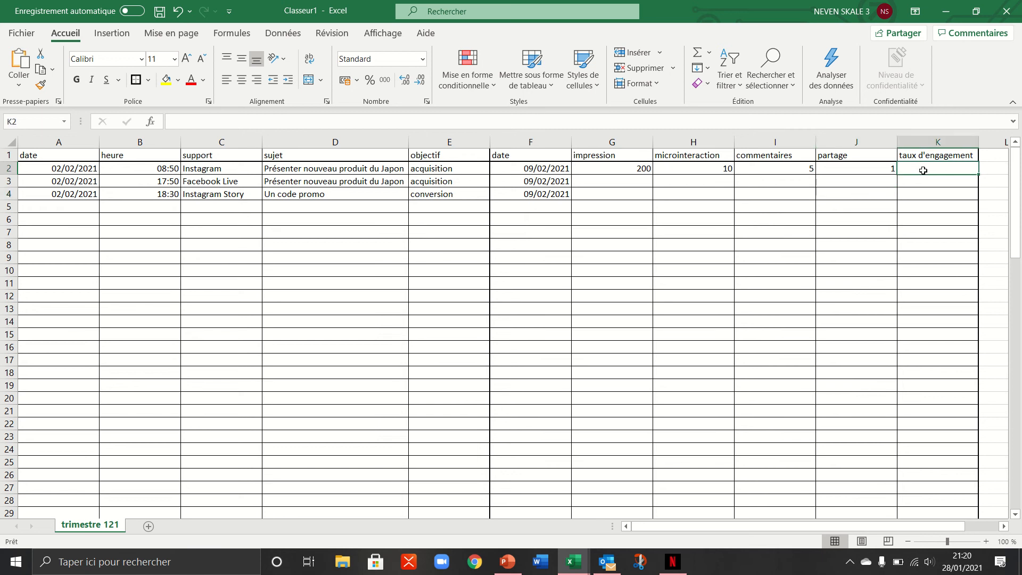
Enter the Facebook Live post's results in row 3: impression 500, microinteraction 80, commentaires 40 and partage 15
{"action": "left_click", "coordinate": [603, 180]}
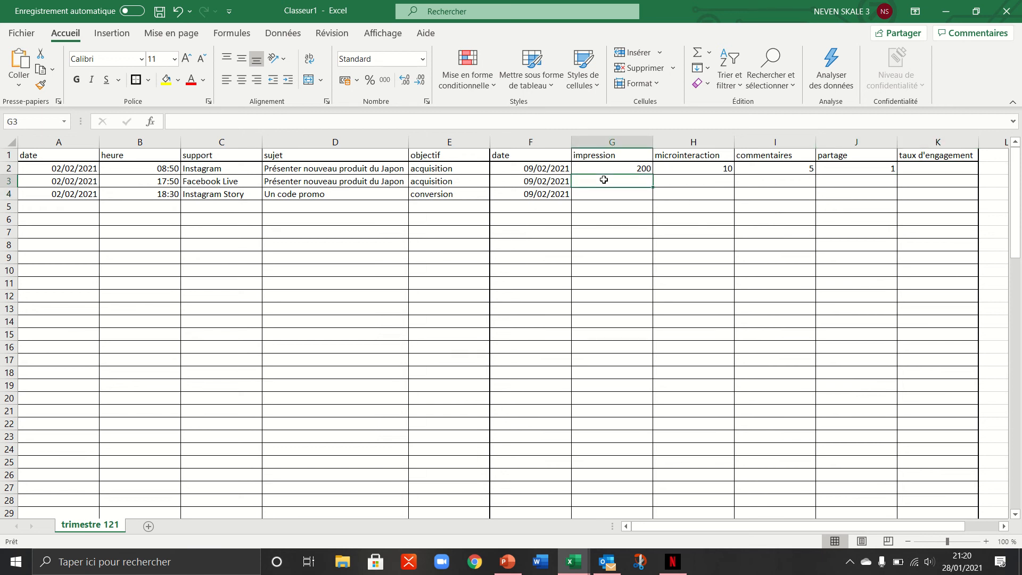
{"action": "type", "text": "500"}
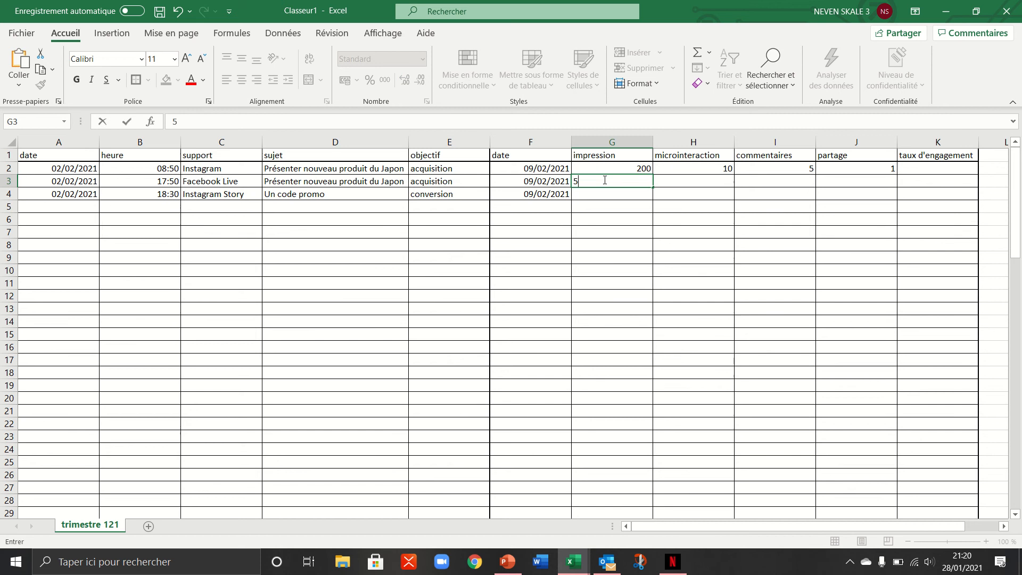
{"action": "left_click", "coordinate": [665, 182]}
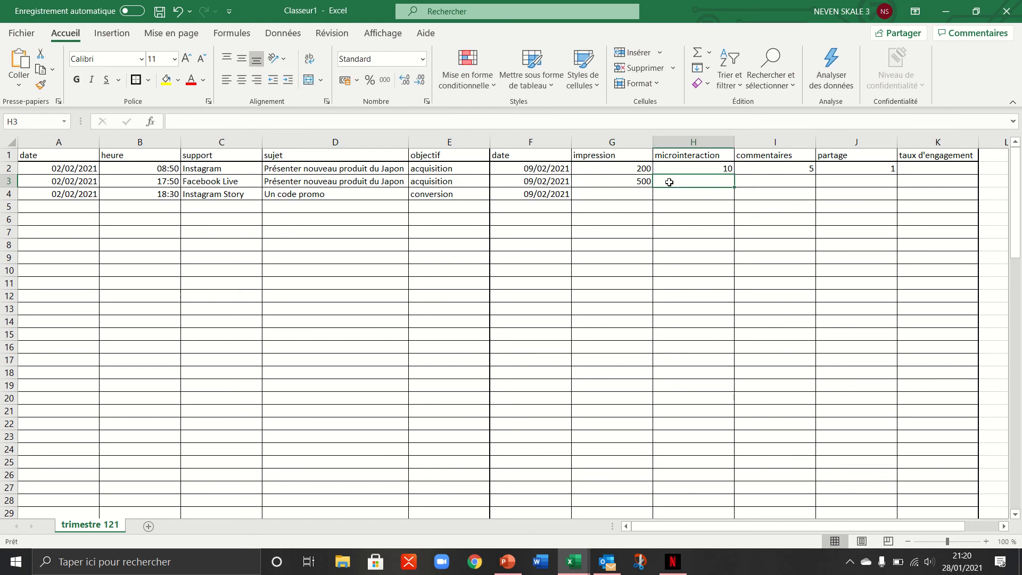
{"action": "type", "text": "80"}
{"action": "left_click", "coordinate": [763, 180]}
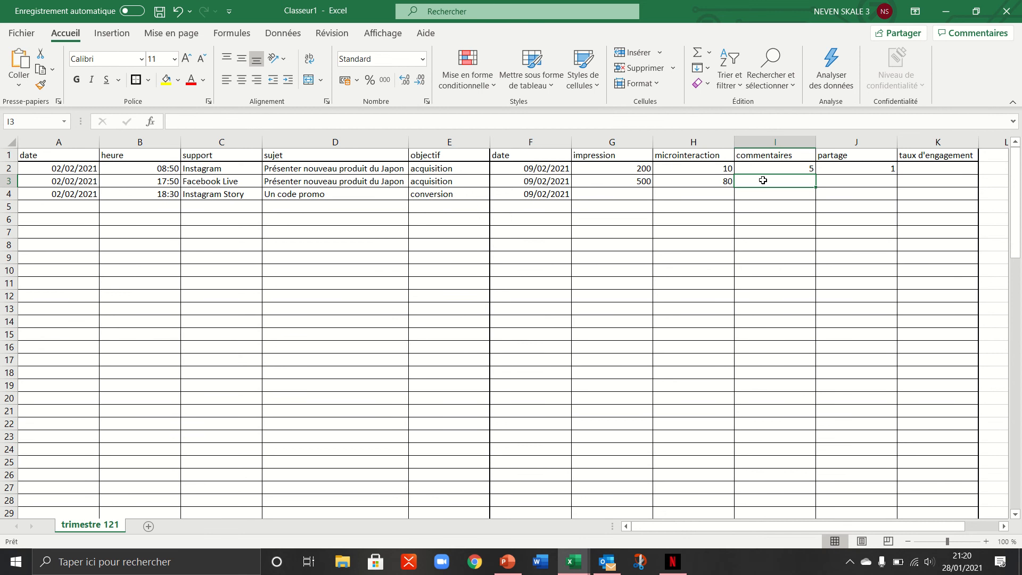
{"action": "type", "text": "40"}
{"action": "left_click", "coordinate": [851, 178]}
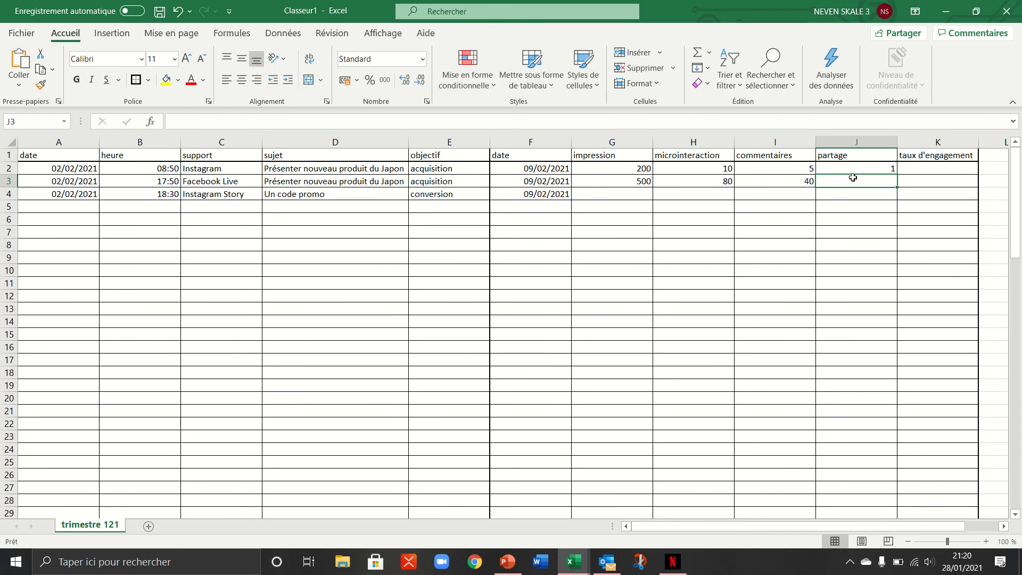
{"action": "type", "text": "15"}
{"action": "key", "text": "Return"}
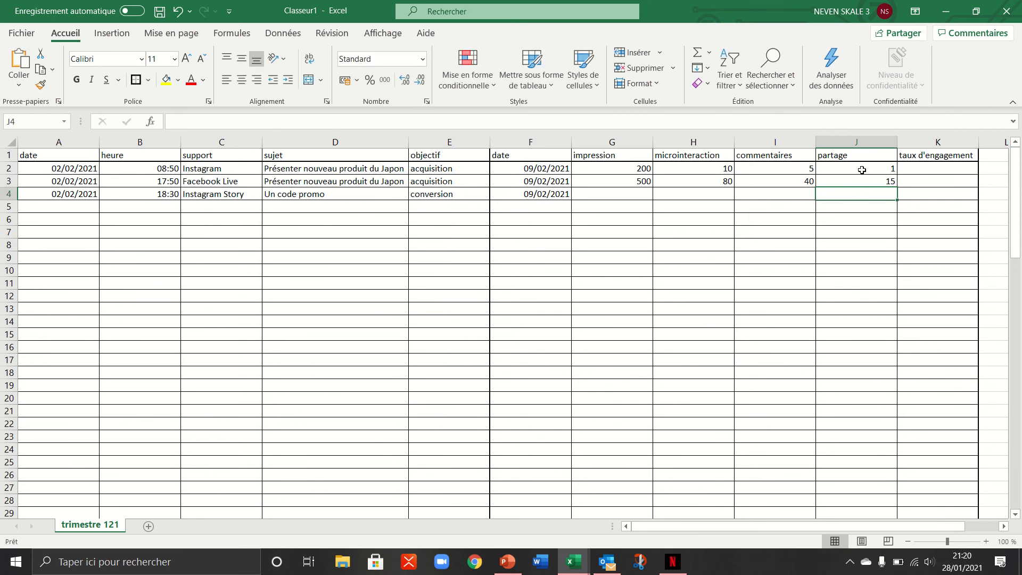
Enter impression 1000 and microinteraction 50 for the Instagram Story post in row 4
{"action": "left_click", "coordinate": [631, 196]}
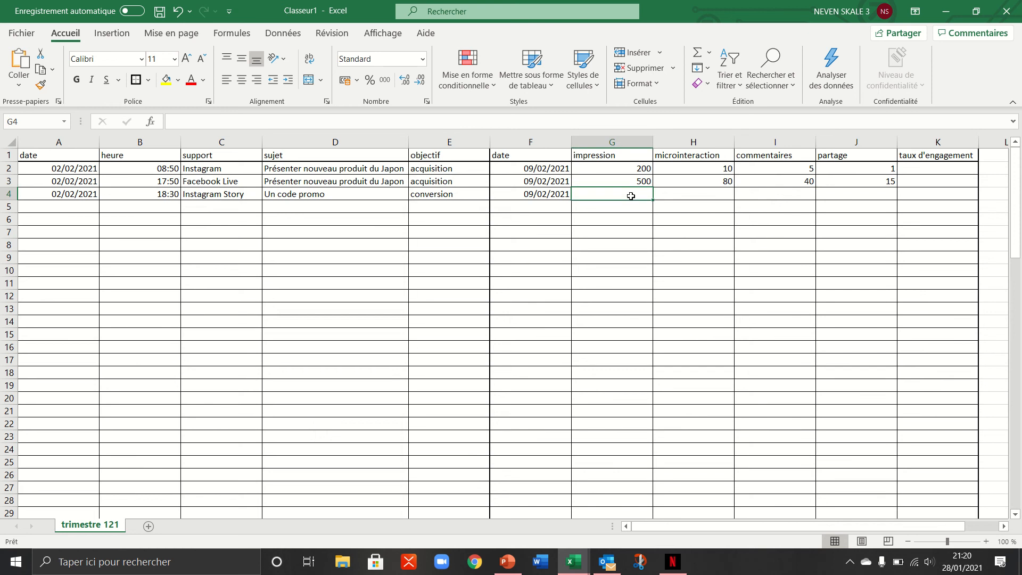
{"action": "type", "text": "1000"}
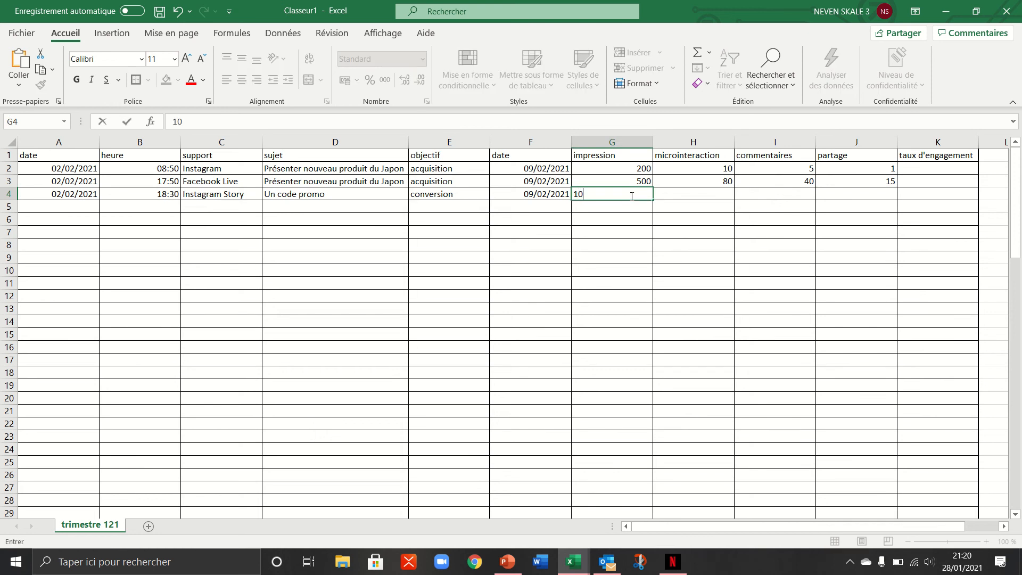
{"action": "left_click", "coordinate": [691, 195]}
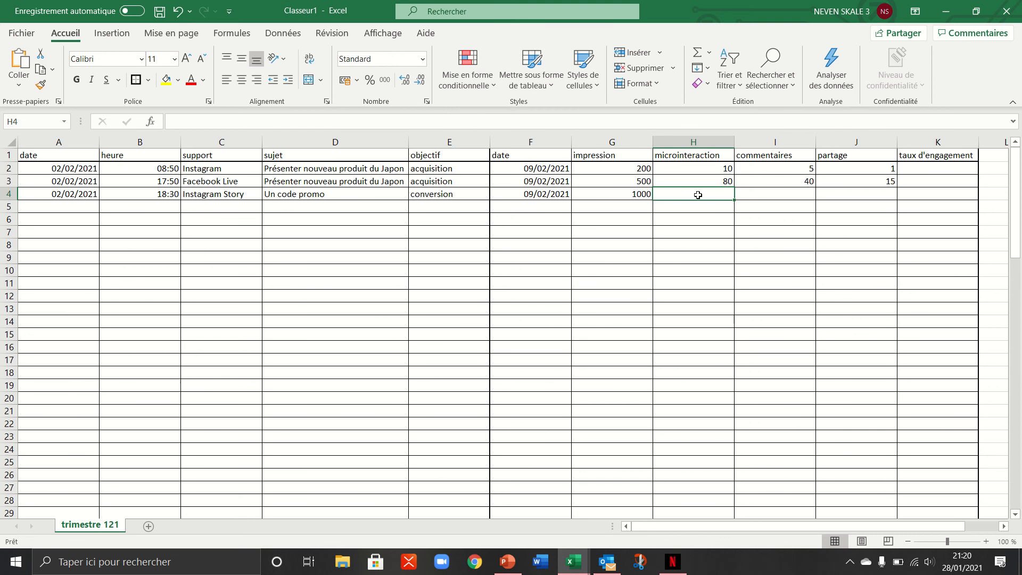
{"action": "type", "text": "50"}
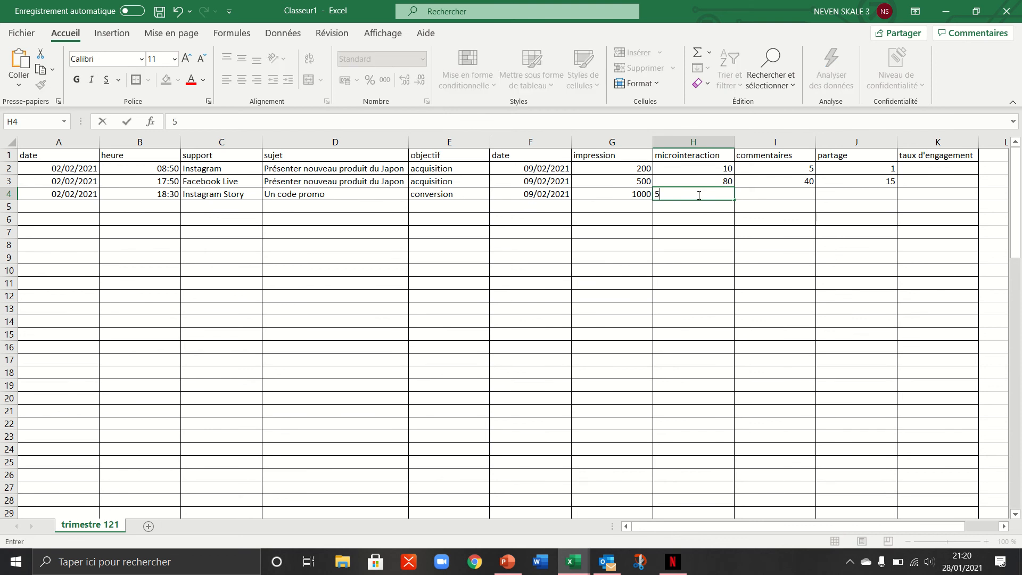
{"action": "left_click", "coordinate": [787, 199]}
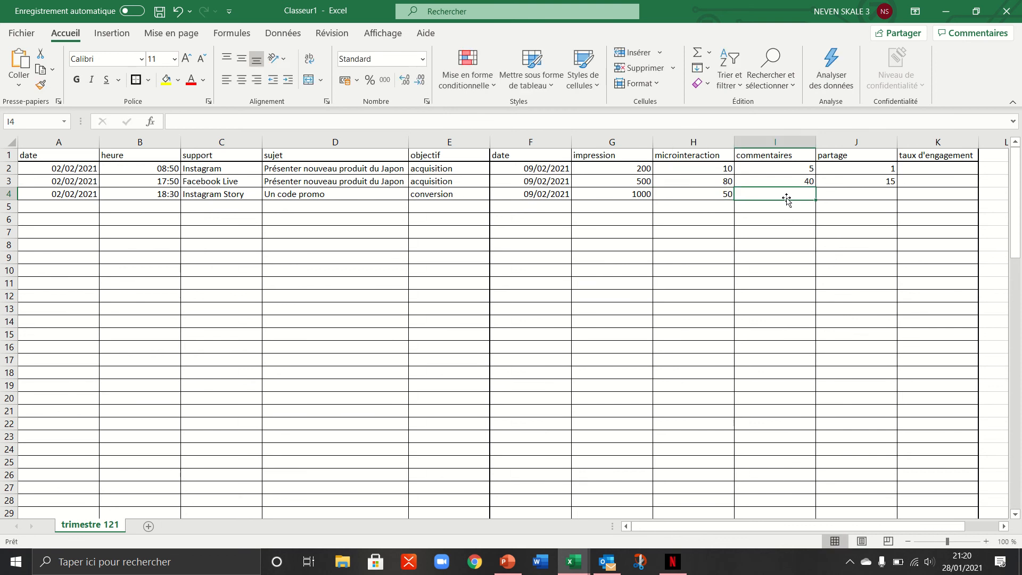
Enter commentaires 50 and partage 20 for the Instagram Story post in row 4
{"action": "type", "text": "50"}
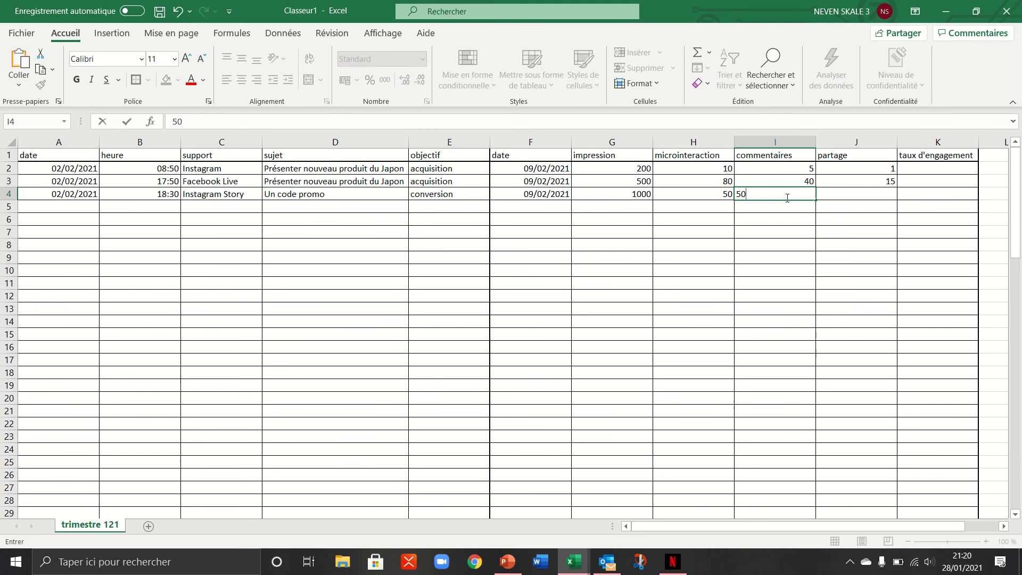
{"action": "left_click", "coordinate": [838, 191]}
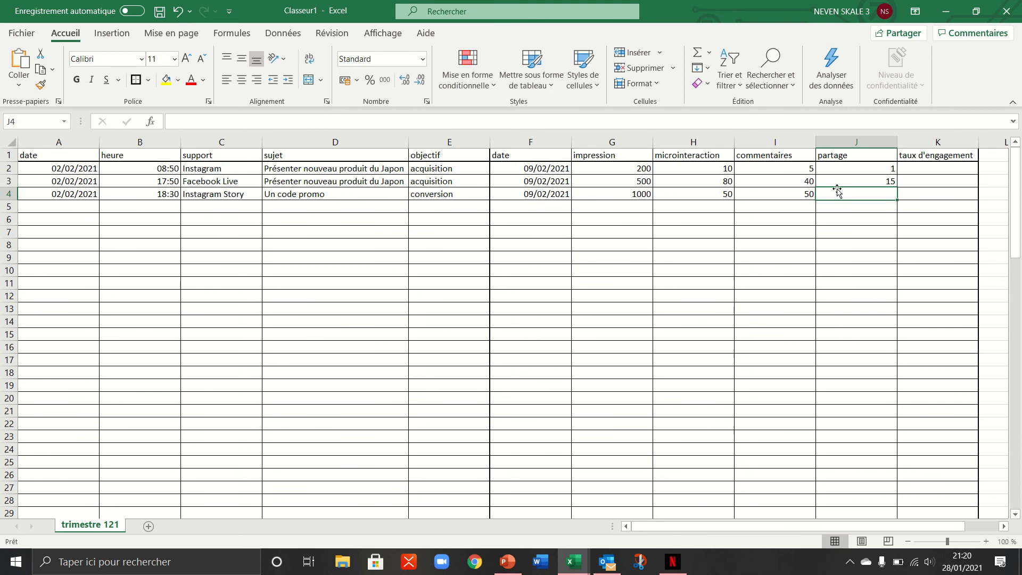
{"action": "type", "text": "20"}
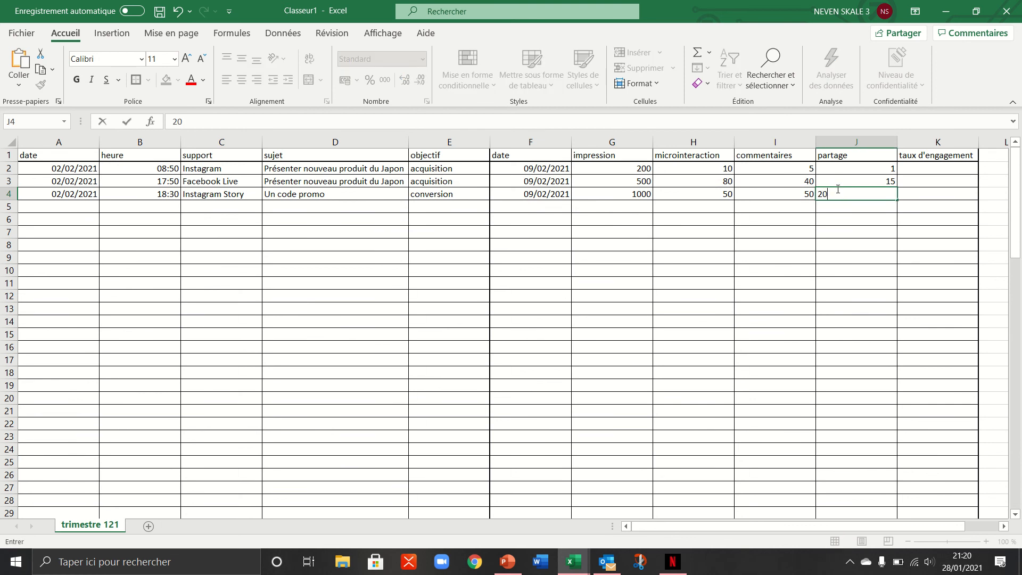
{"action": "left_click", "coordinate": [911, 196]}
{"action": "left_click", "coordinate": [754, 215]}
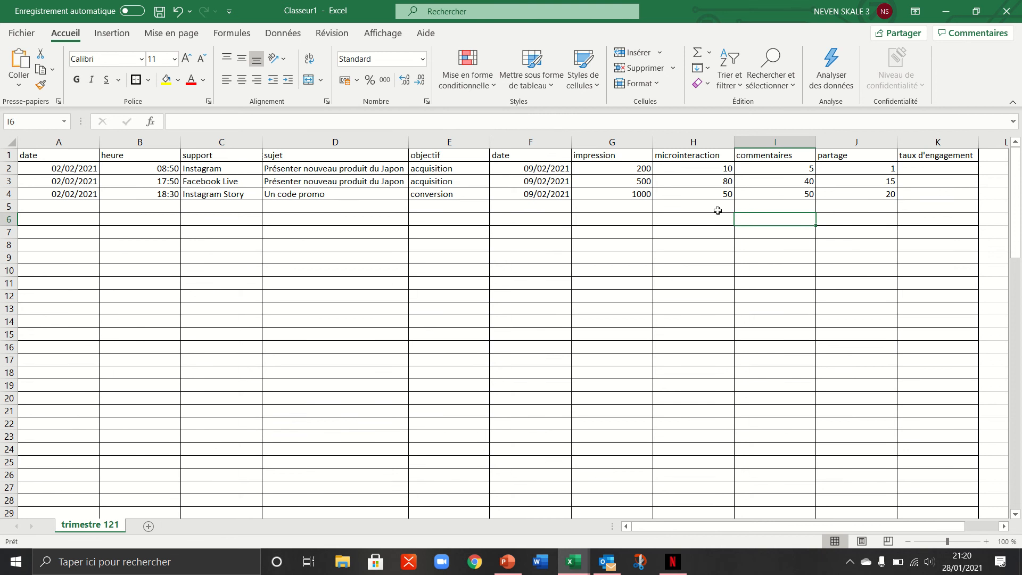
Calculate the engagement rate in K2 with the formula =SOMME(H2:J2)/G2
{"action": "left_click", "coordinate": [913, 168]}
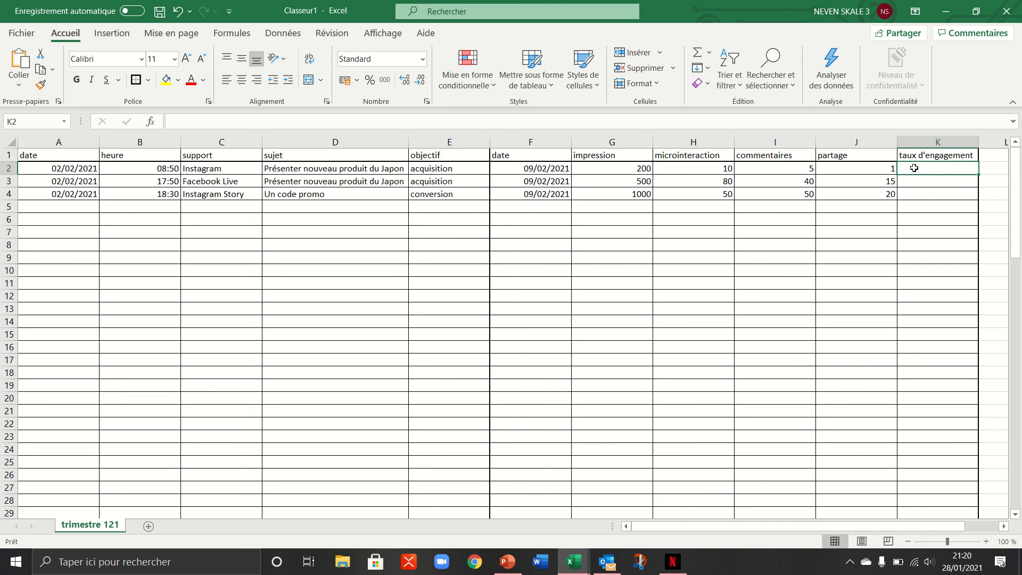
{"action": "type", "text": "=s"}
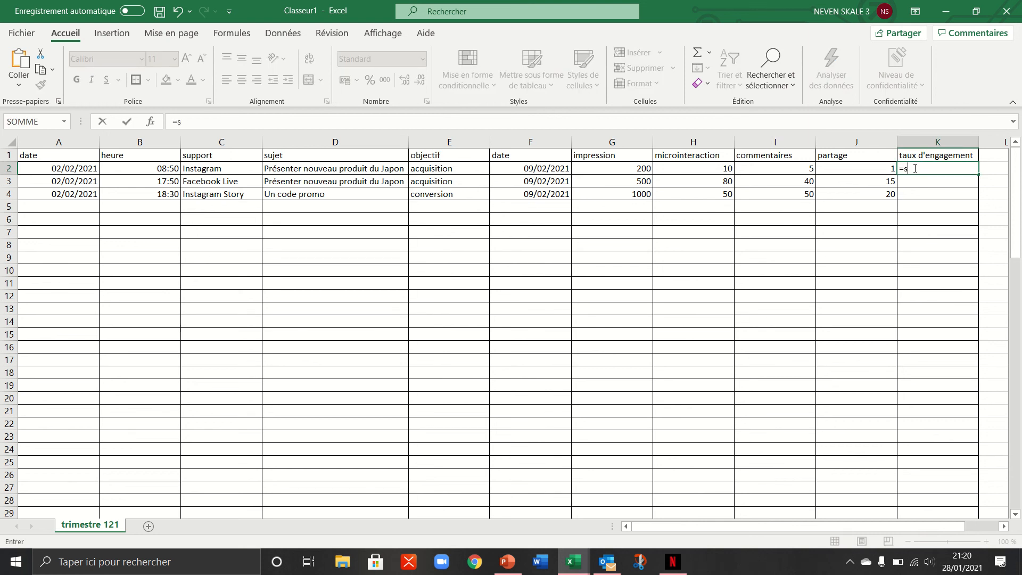
{"action": "type", "text": "omme("}
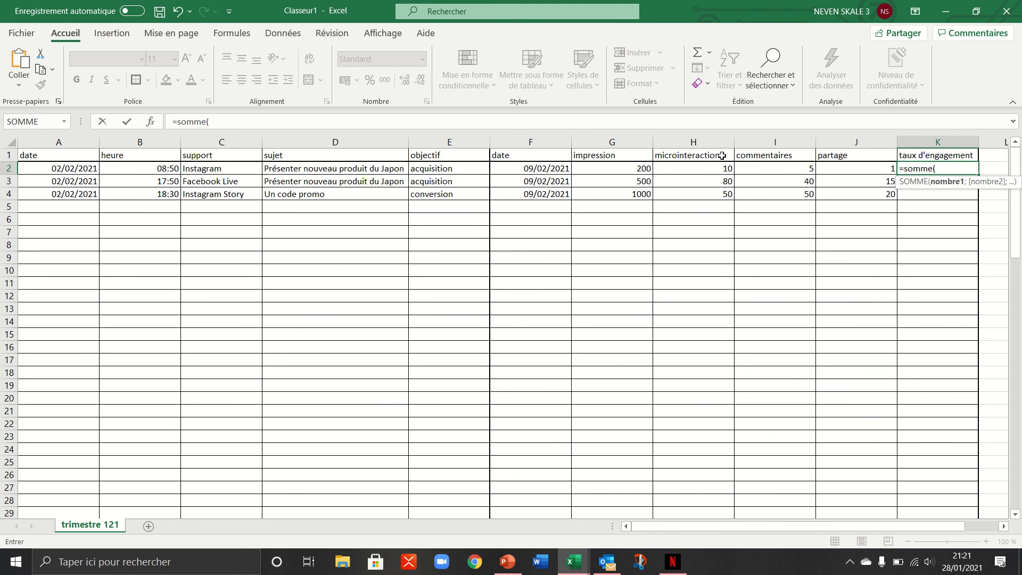
{"action": "left_click", "coordinate": [711, 175]}
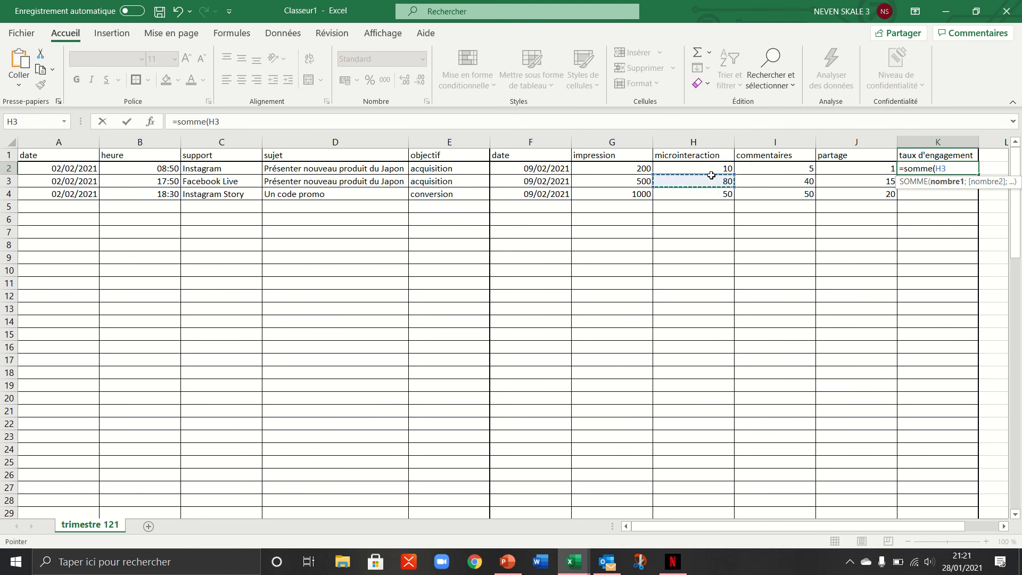
{"action": "left_click", "coordinate": [716, 167]}
{"action": "left_click_drag", "start_coordinate": [732, 167], "coordinate": [837, 166]}
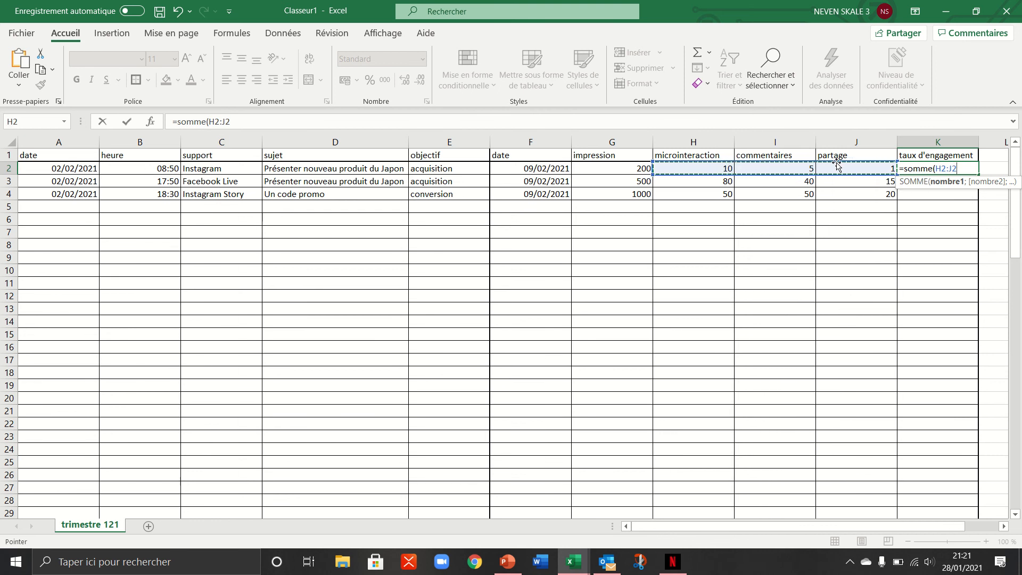
{"action": "type", "text": ")"}
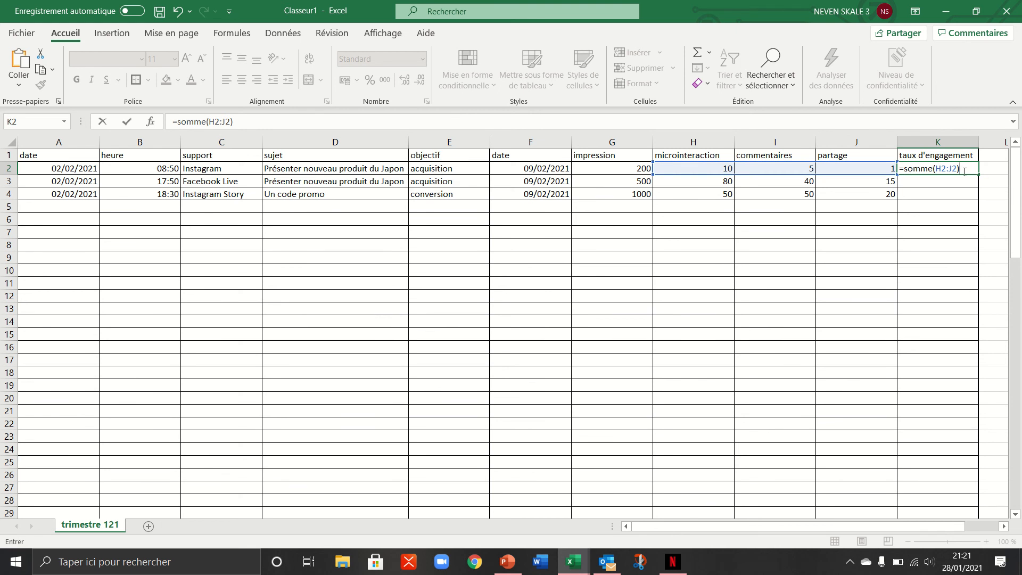
{"action": "type", "text": "/"}
{"action": "left_click", "coordinate": [614, 172]}
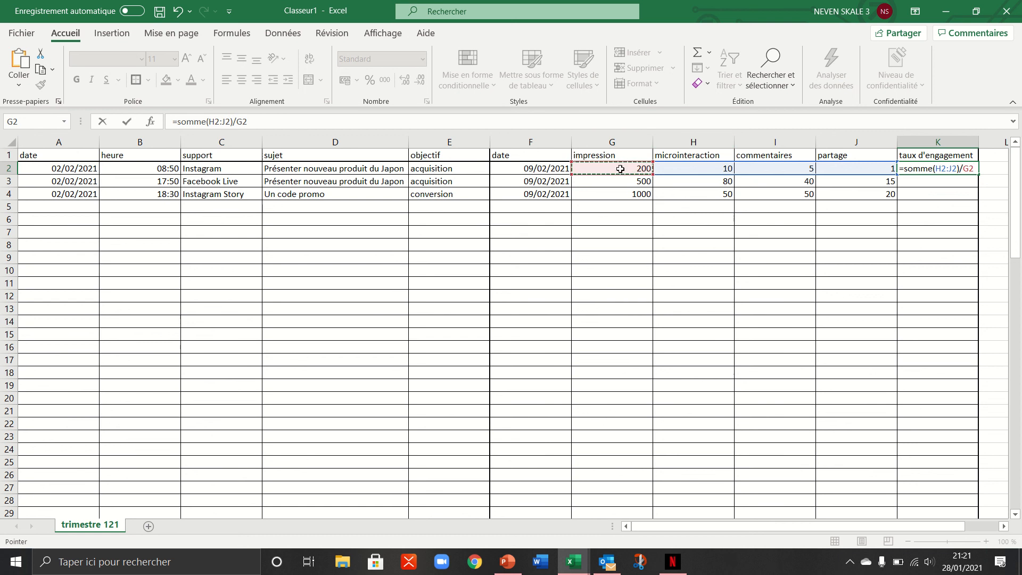
{"action": "key", "text": "Return"}
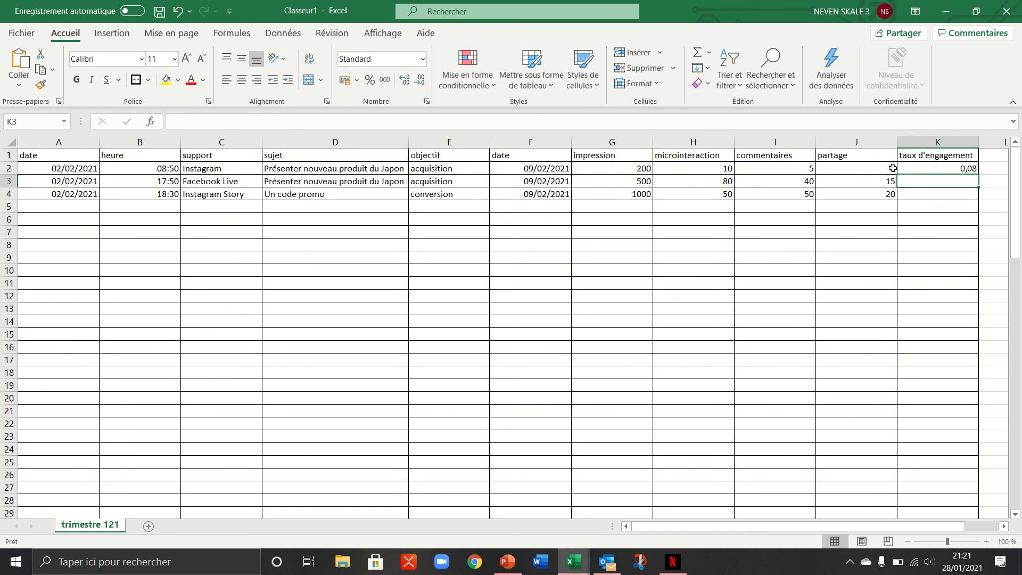
Format the whole taux d'engagement column K as a percentage with two decimal places
{"action": "left_click", "coordinate": [918, 170]}
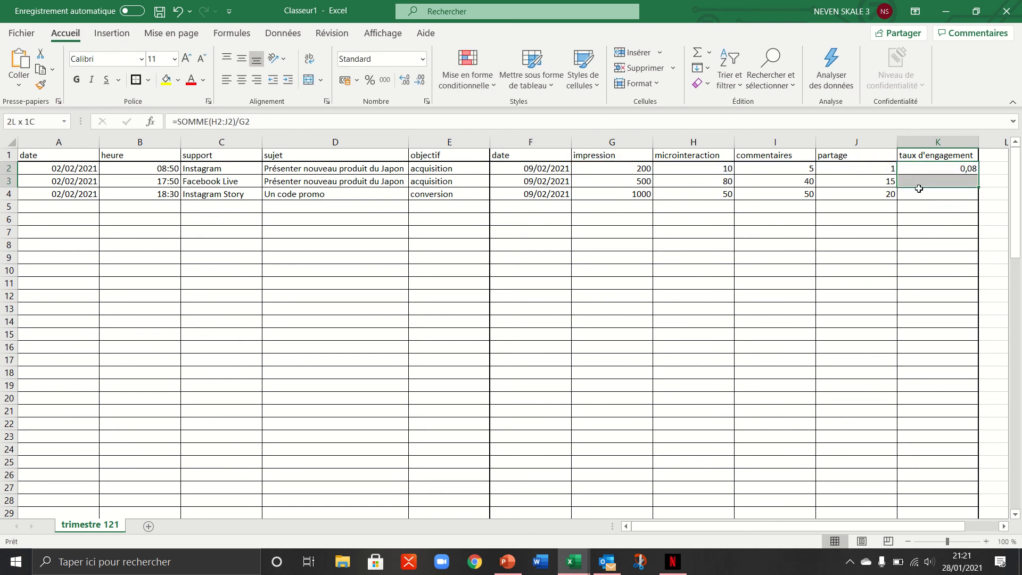
{"action": "left_click", "coordinate": [918, 141]}
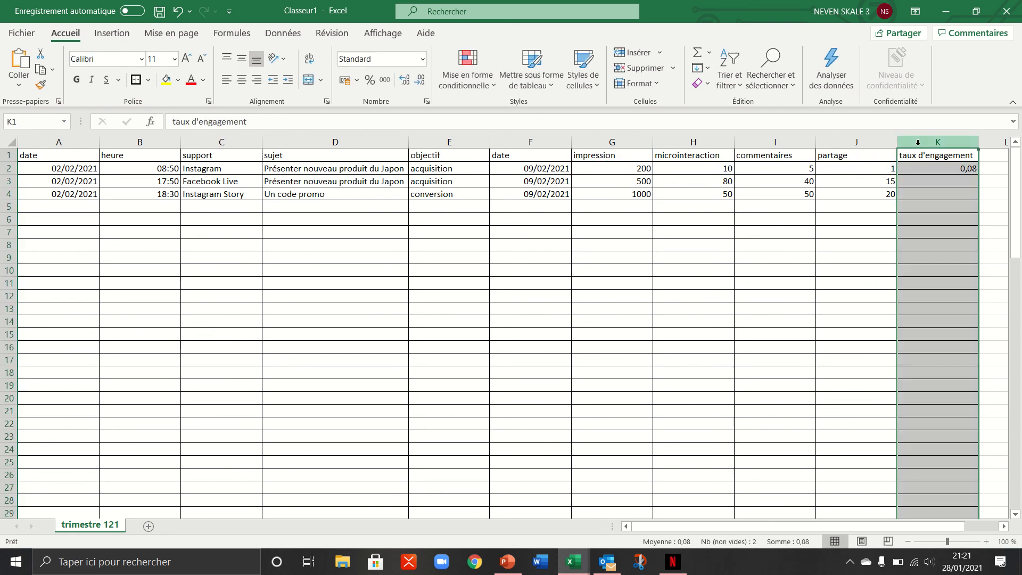
{"action": "left_click", "coordinate": [369, 80]}
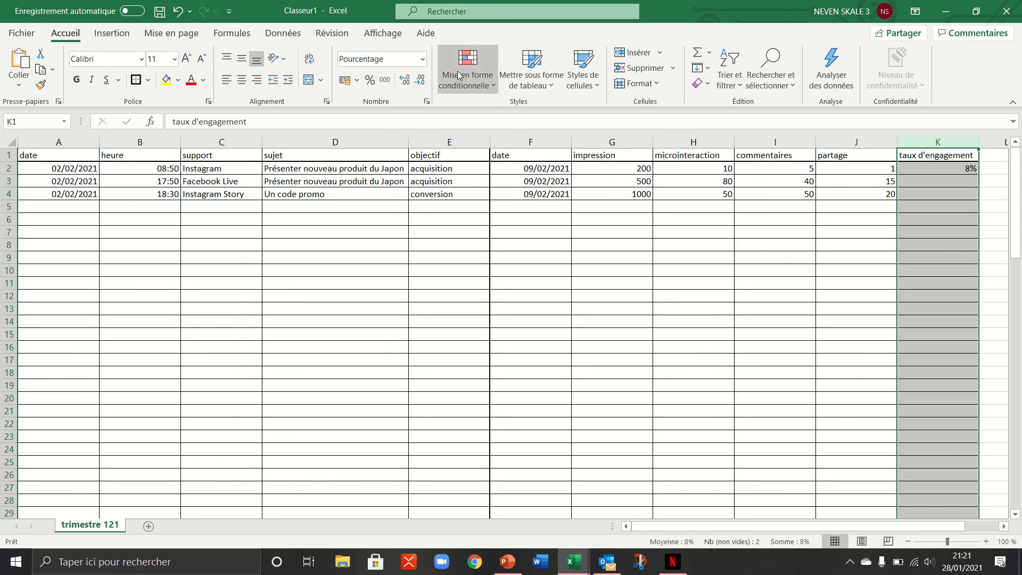
{"action": "left_click", "coordinate": [404, 81]}
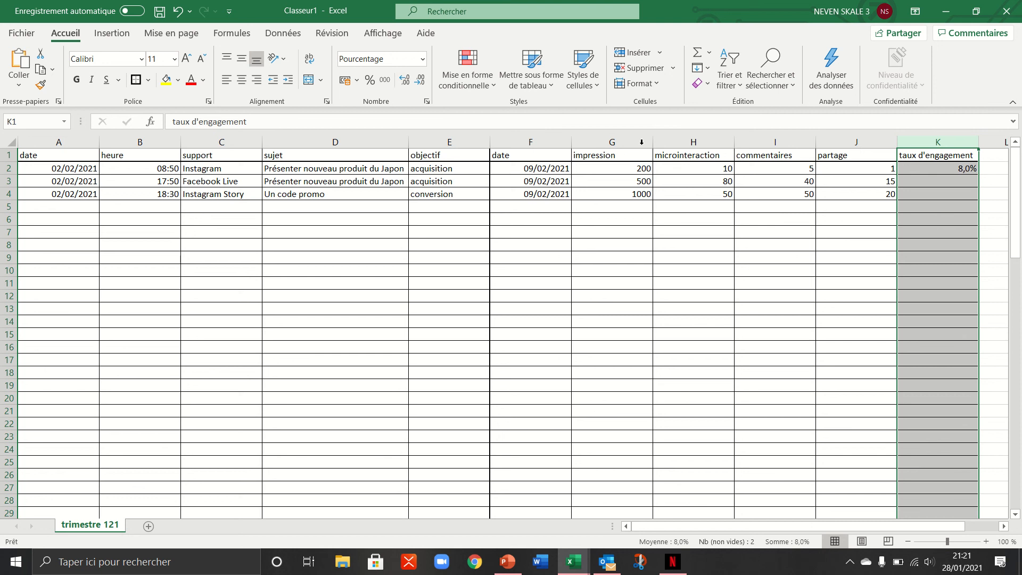
{"action": "left_click", "coordinate": [405, 83]}
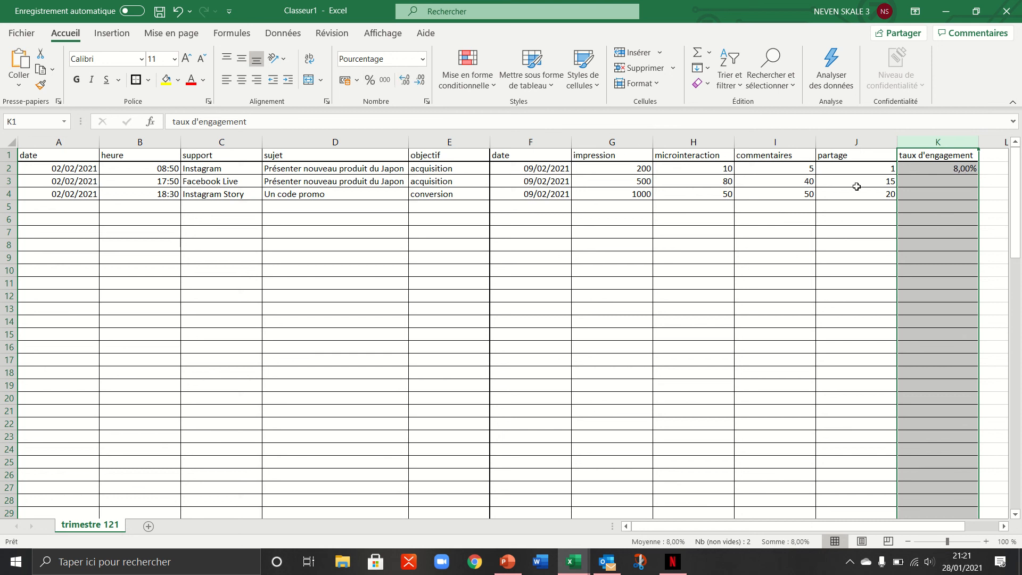
Fill the engagement rate formula from K2 down to K4
{"action": "left_click", "coordinate": [951, 168]}
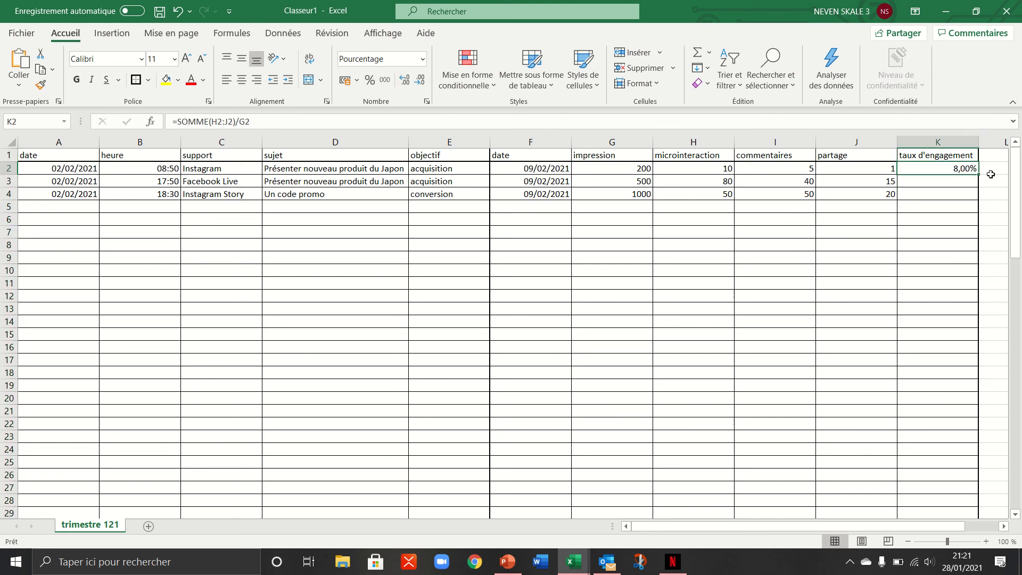
{"action": "left_click_drag", "start_coordinate": [977, 175], "coordinate": [980, 203]}
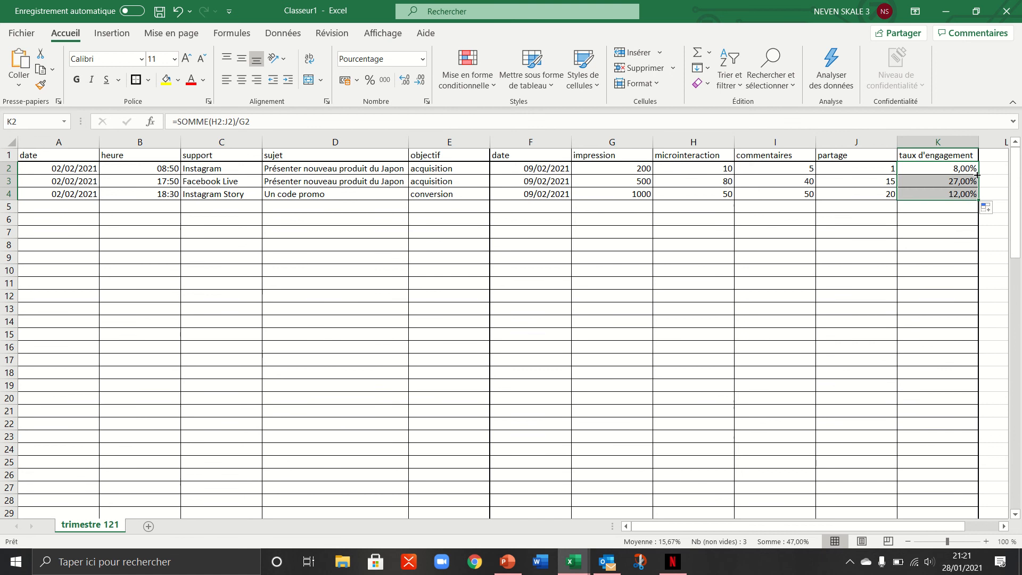
{"action": "left_click", "coordinate": [946, 242]}
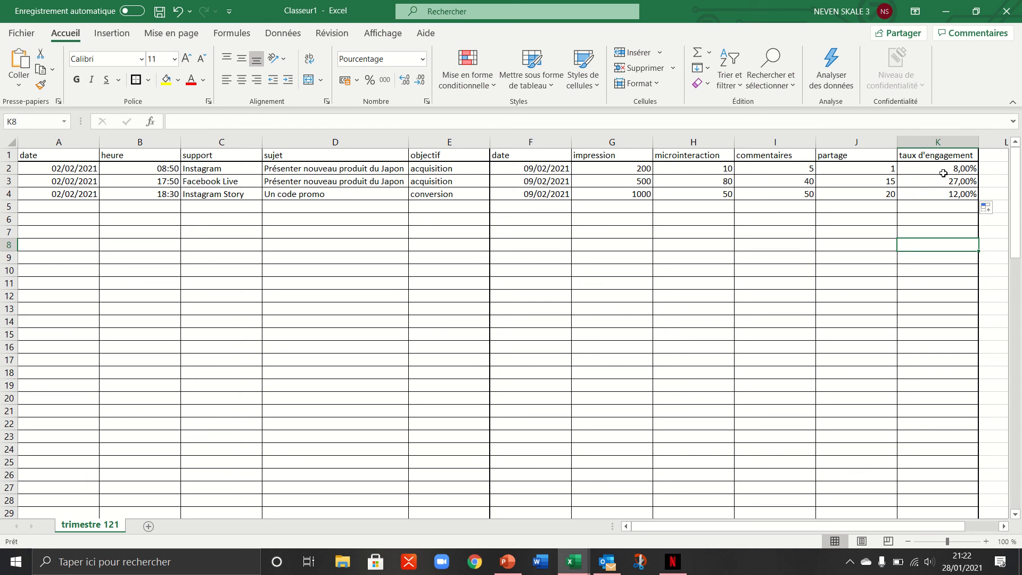
{"action": "left_click", "coordinate": [943, 173]}
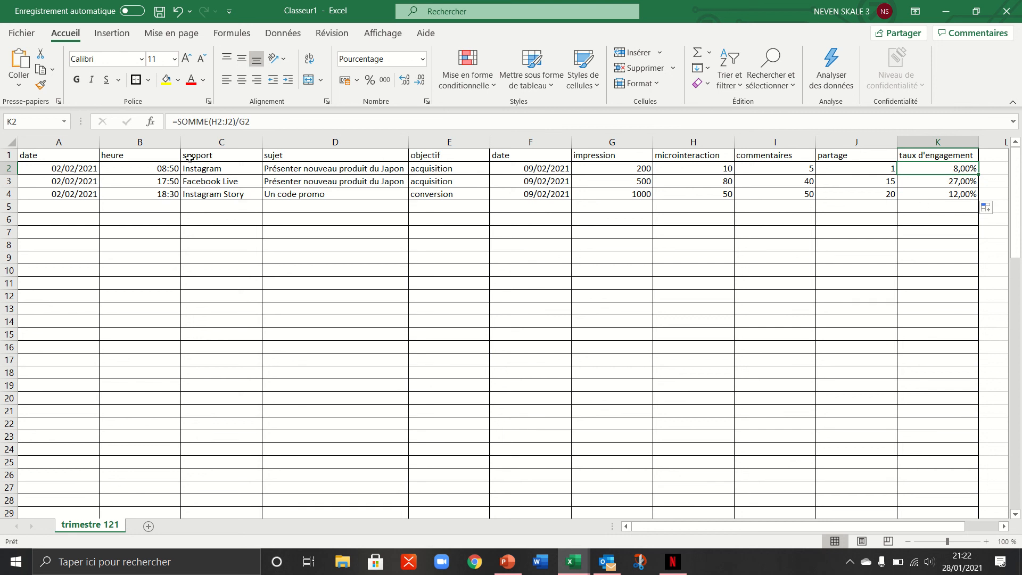
Add filters to the header row, from date in A1 to taux d'engagement in K1
{"action": "left_click_drag", "start_coordinate": [78, 156], "coordinate": [939, 150]}
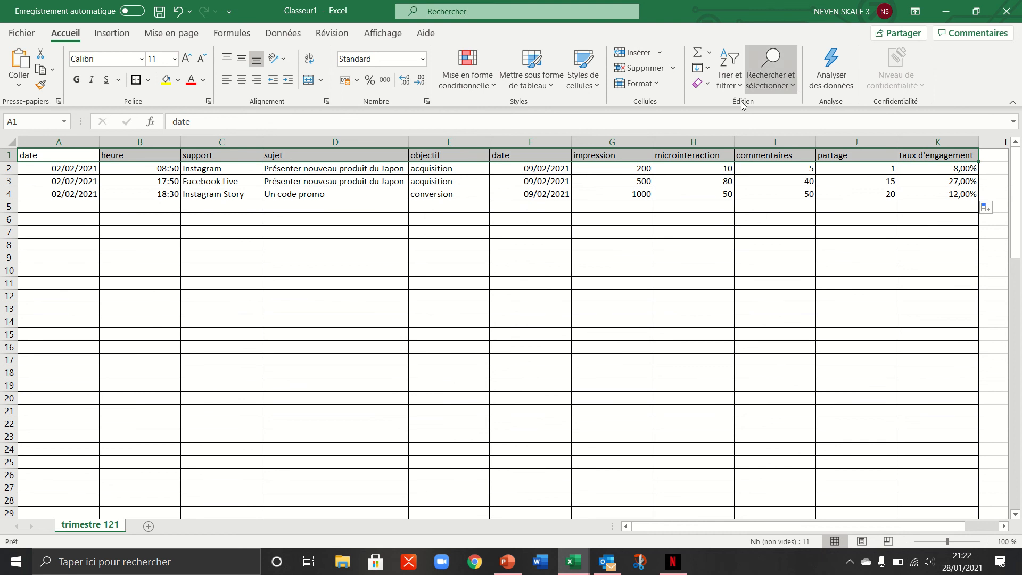
{"action": "left_click", "coordinate": [734, 80]}
{"action": "left_click", "coordinate": [759, 165]}
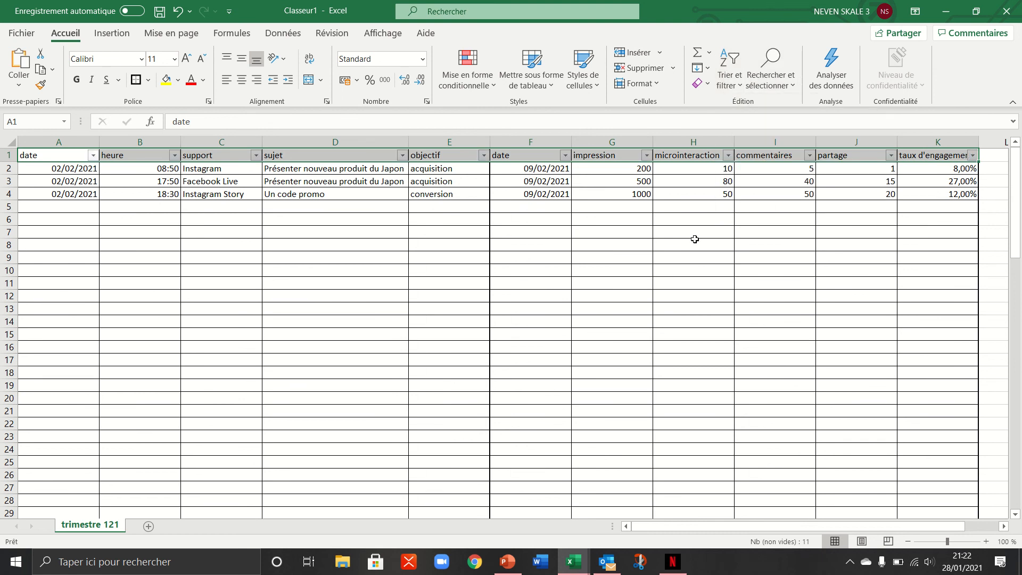
{"action": "left_click", "coordinate": [693, 273]}
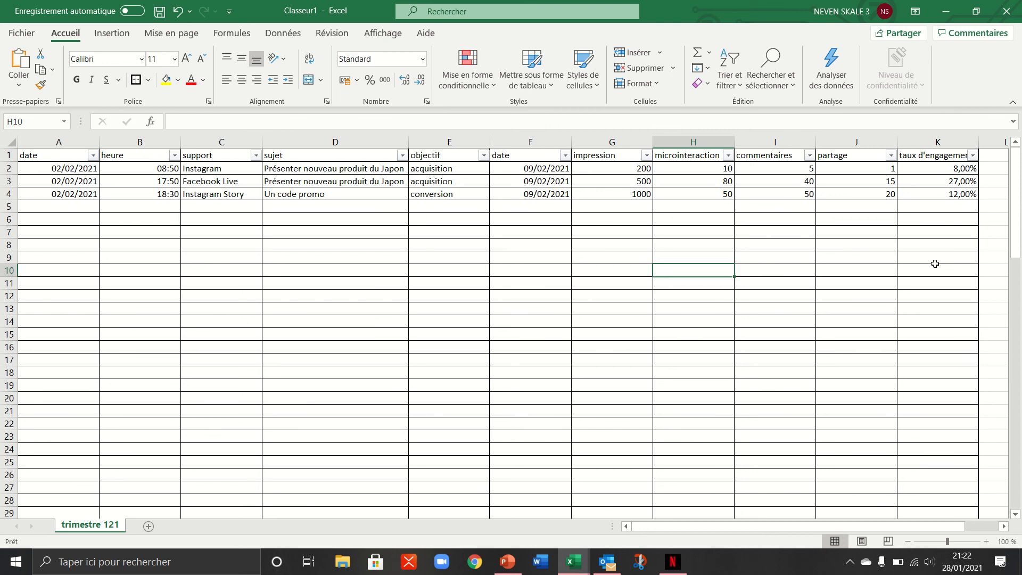
Sort the posts from largest to smallest by impression, followed by a largest-to-smallest sort by microinteraction
{"action": "left_click", "coordinate": [646, 155]}
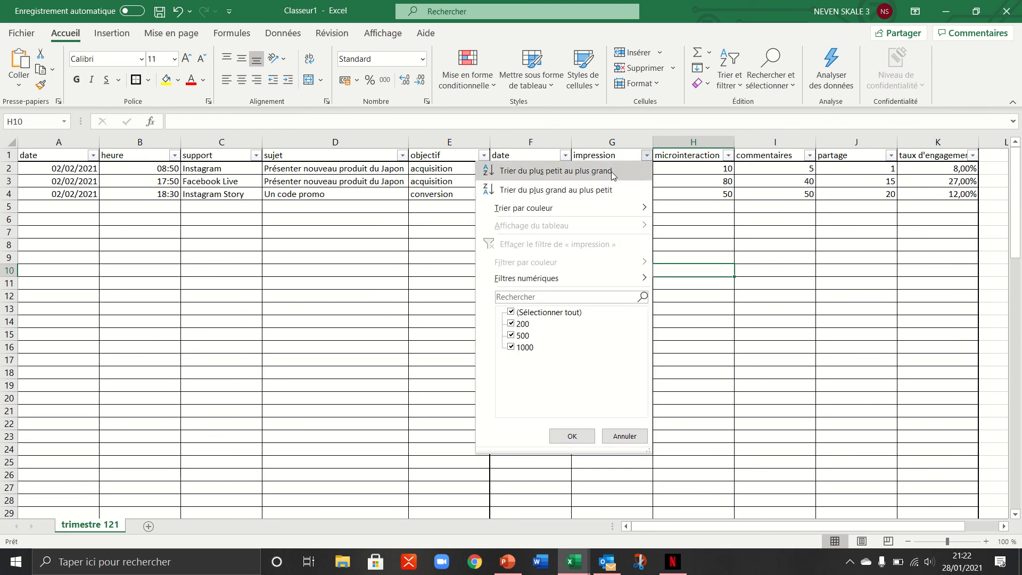
{"action": "left_click", "coordinate": [612, 189]}
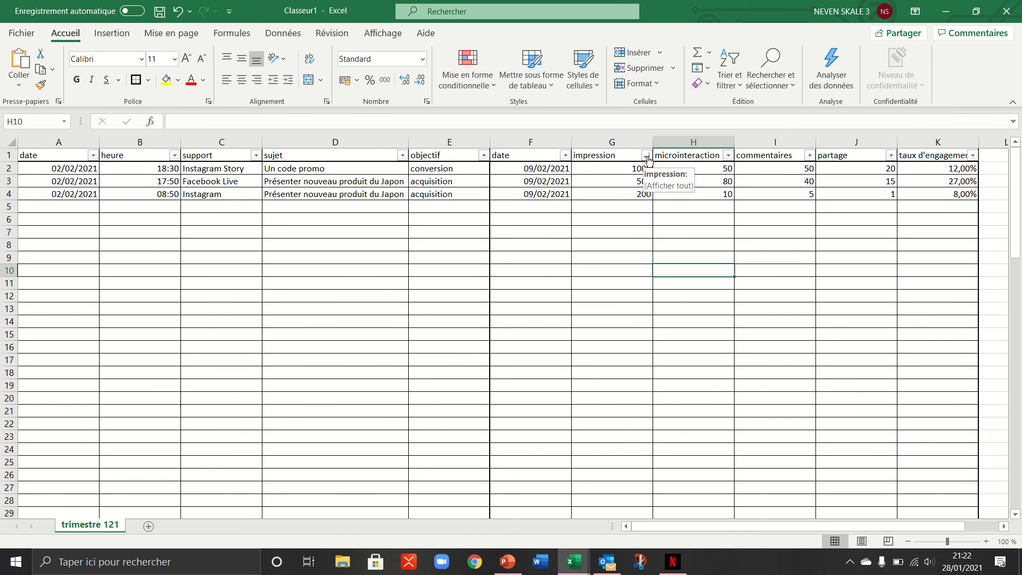
{"action": "left_click", "coordinate": [728, 155]}
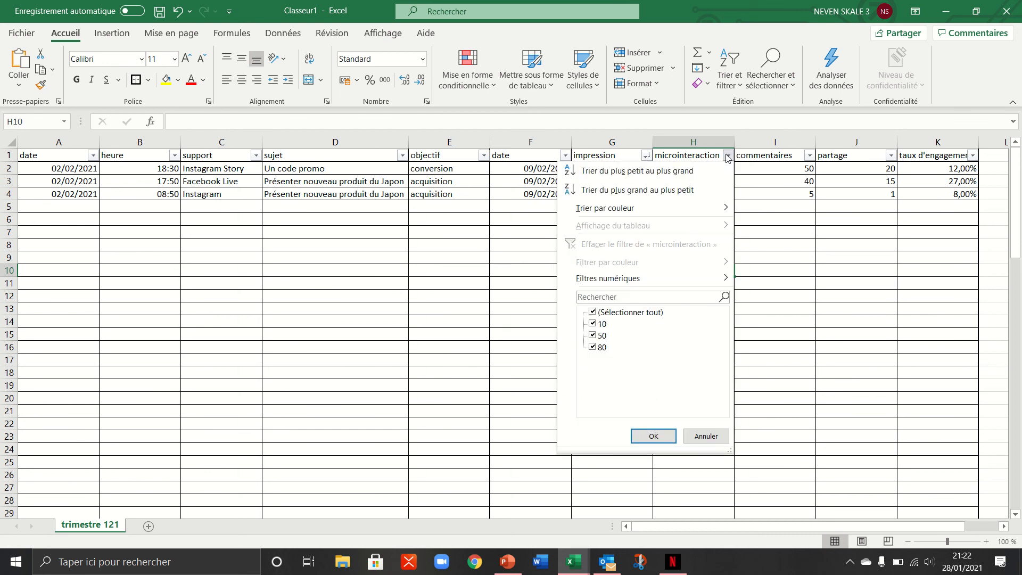
{"action": "left_click", "coordinate": [691, 191]}
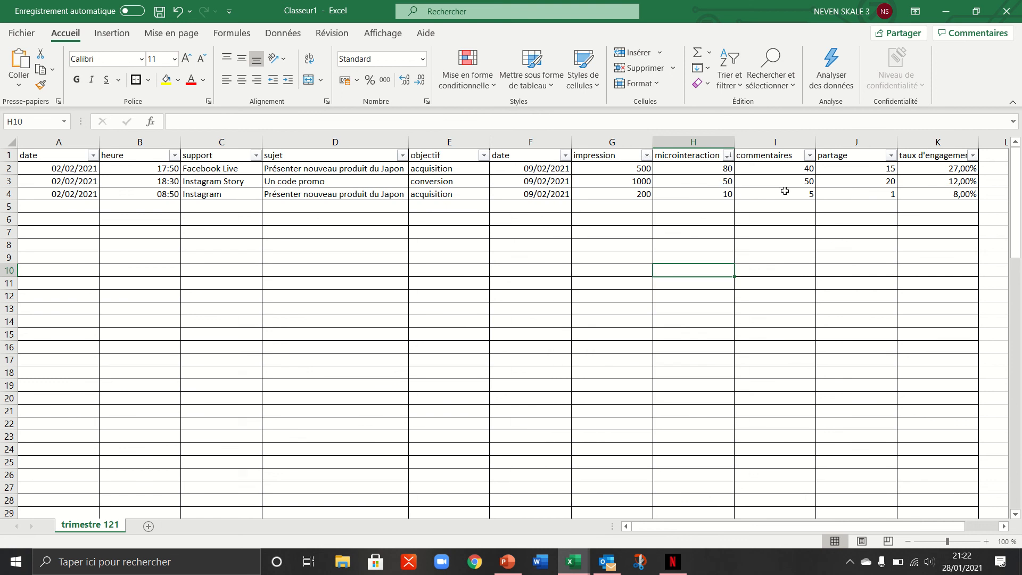
Sort the posts from largest to smallest by commentaires, followed by a largest-to-smallest sort by taux d'engagement
{"action": "left_click", "coordinate": [809, 155]}
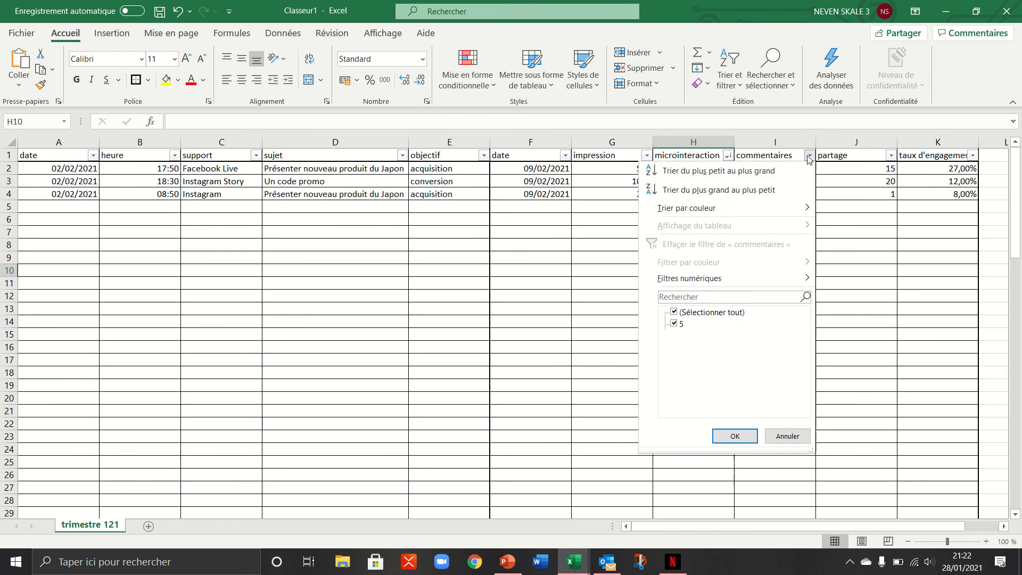
{"action": "left_click", "coordinate": [768, 183]}
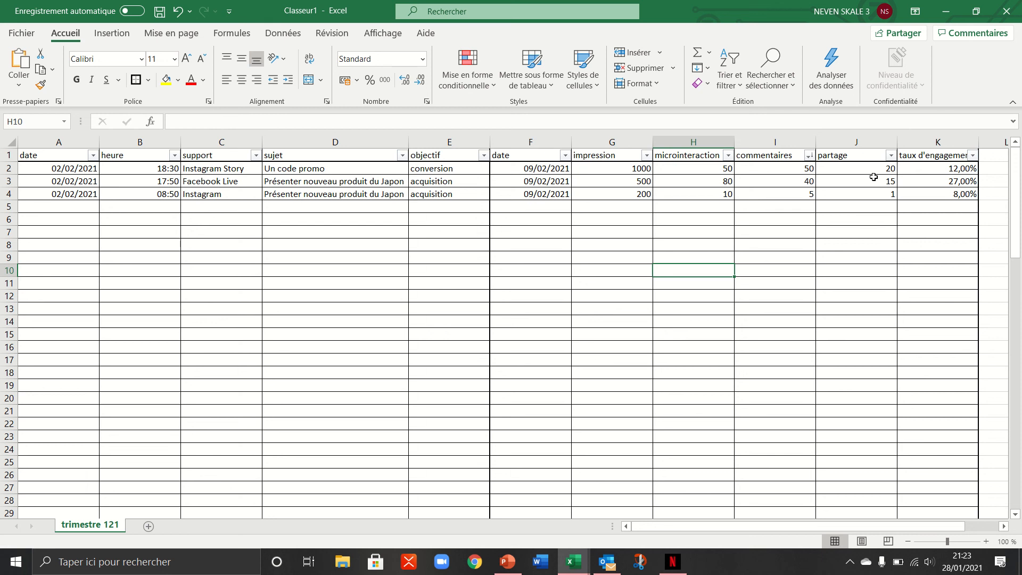
{"action": "left_click", "coordinate": [972, 156]}
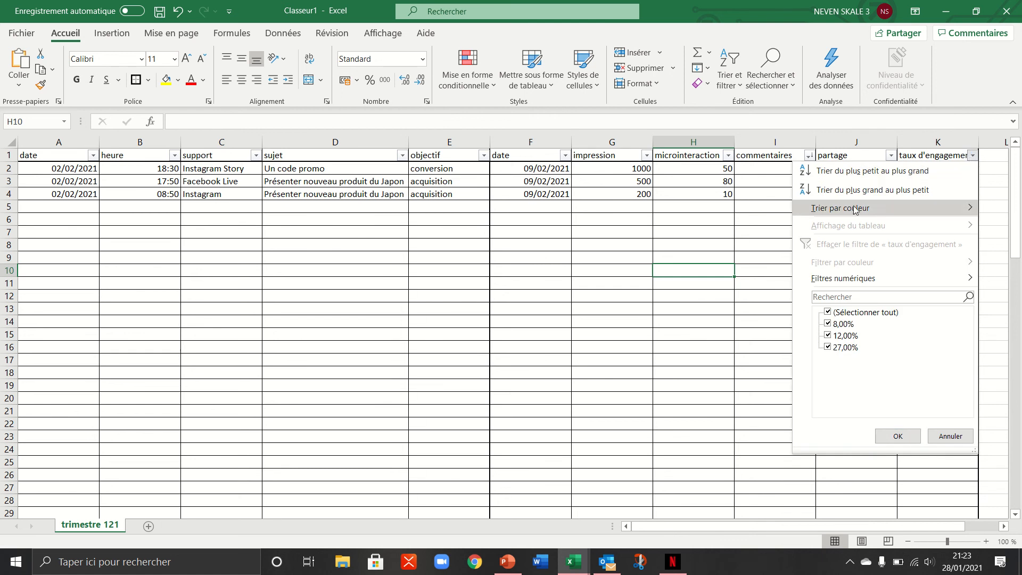
{"action": "key", "text": "Escape"}
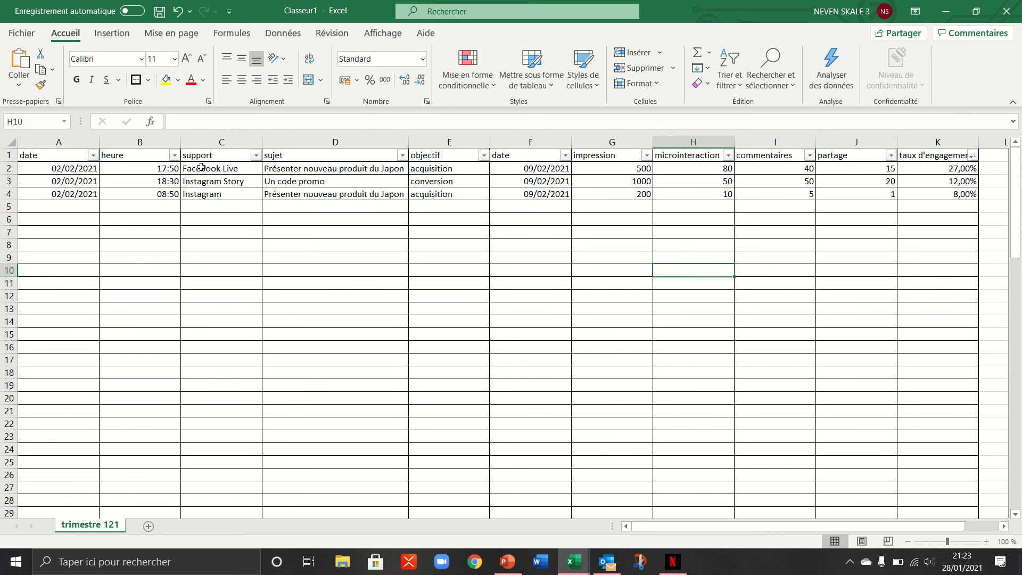
Filter the support column to show only Facebook Live, excluding Instagram and Instagram Story
{"action": "left_click", "coordinate": [256, 156]}
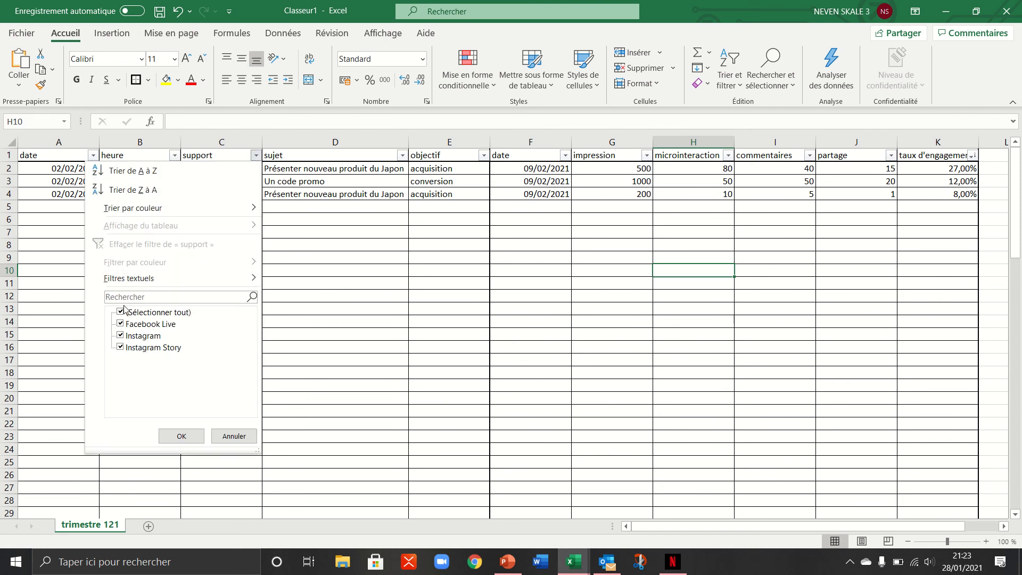
{"action": "left_click", "coordinate": [121, 336]}
{"action": "left_click", "coordinate": [121, 347]}
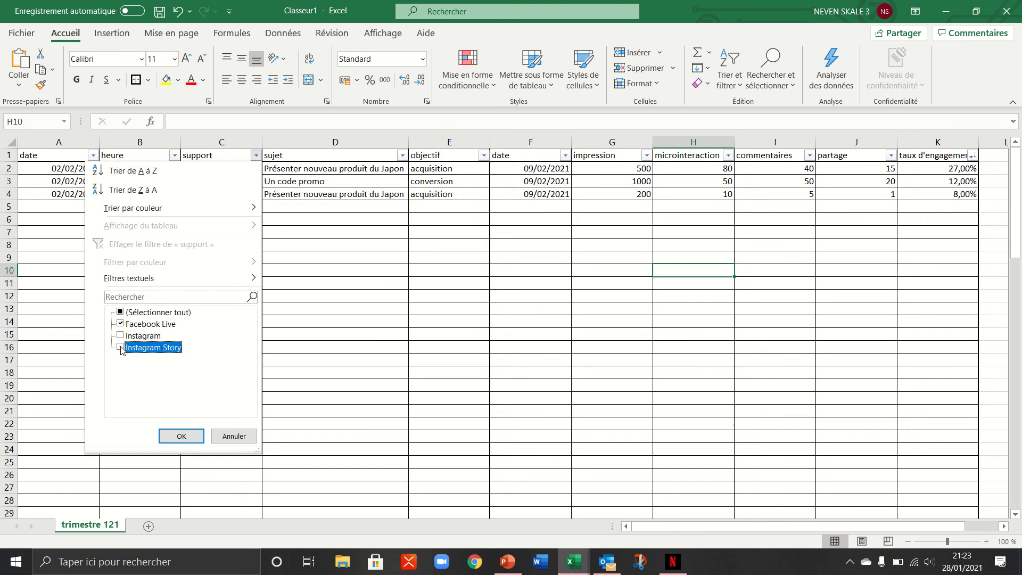
{"action": "left_click", "coordinate": [178, 436]}
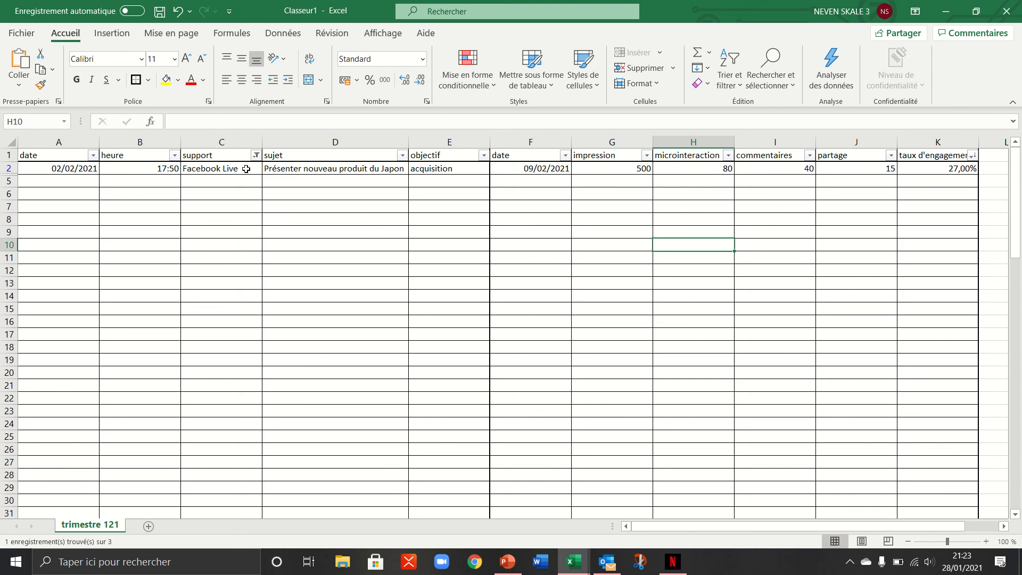
Reselect all values in the support column filter to show the Facebook Live, Instagram and Instagram Story posts
{"action": "left_click", "coordinate": [256, 155]}
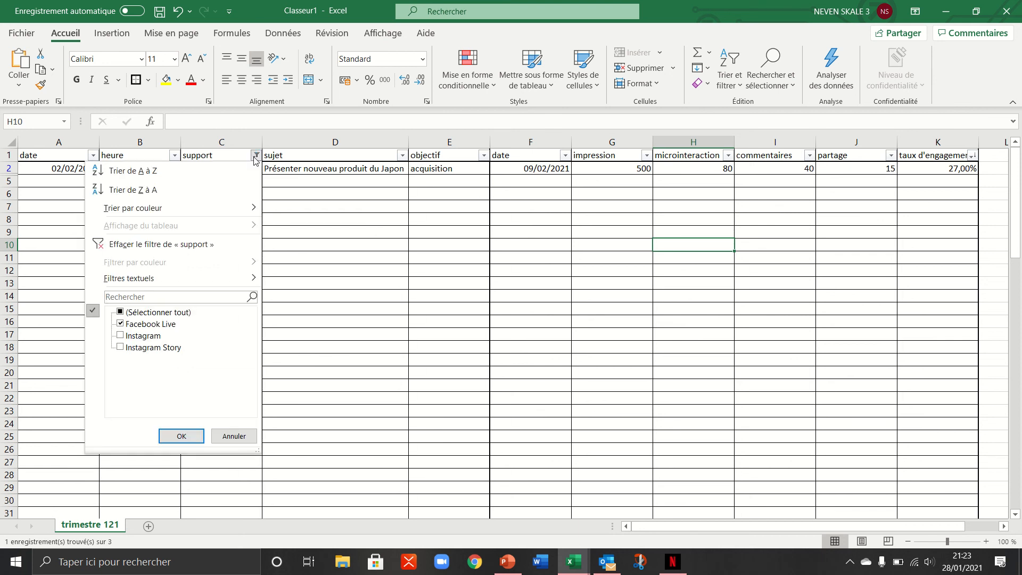
{"action": "left_click", "coordinate": [120, 313]}
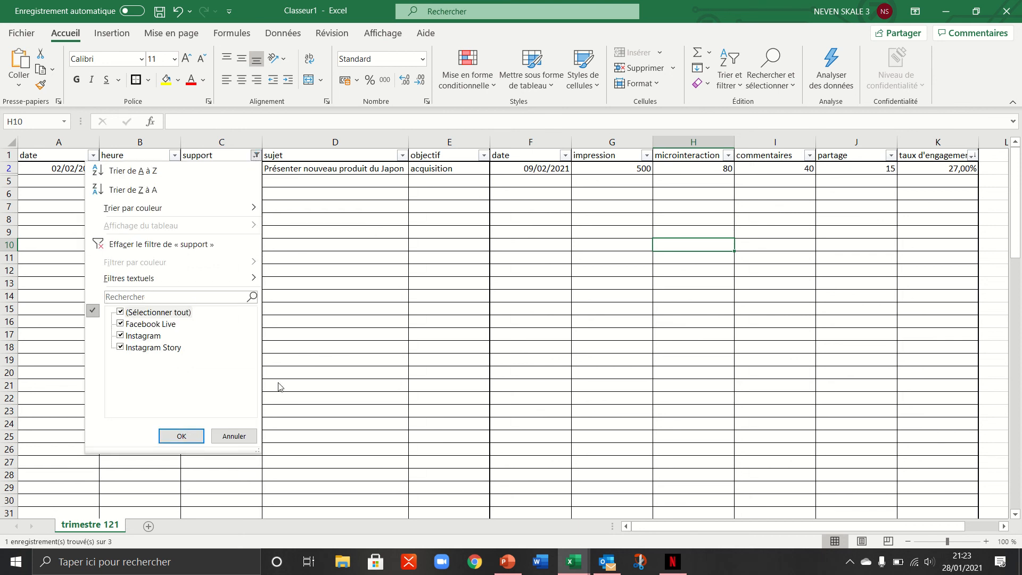
{"action": "left_click", "coordinate": [181, 436]}
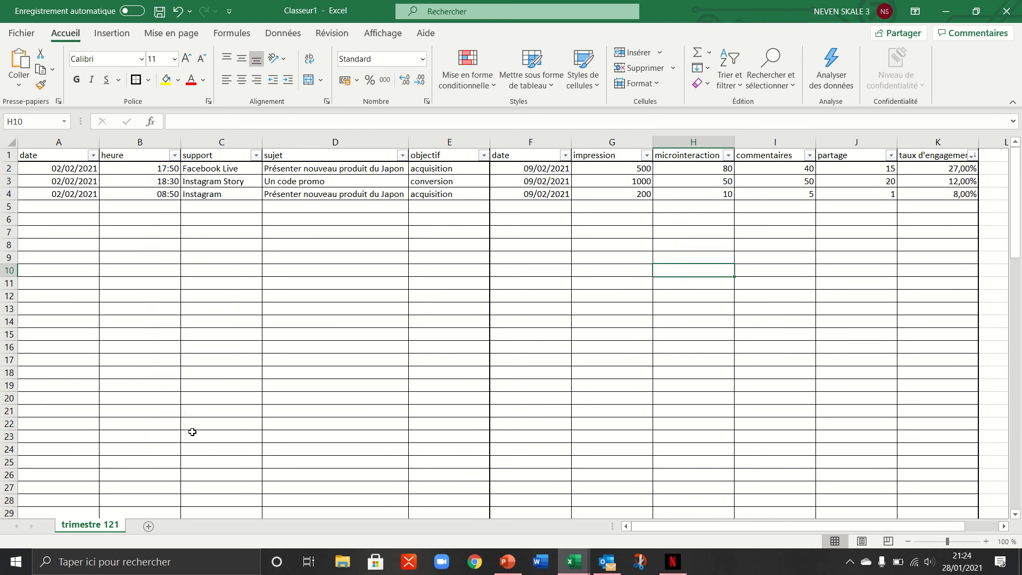
{"action": "left_click", "coordinate": [515, 169]}
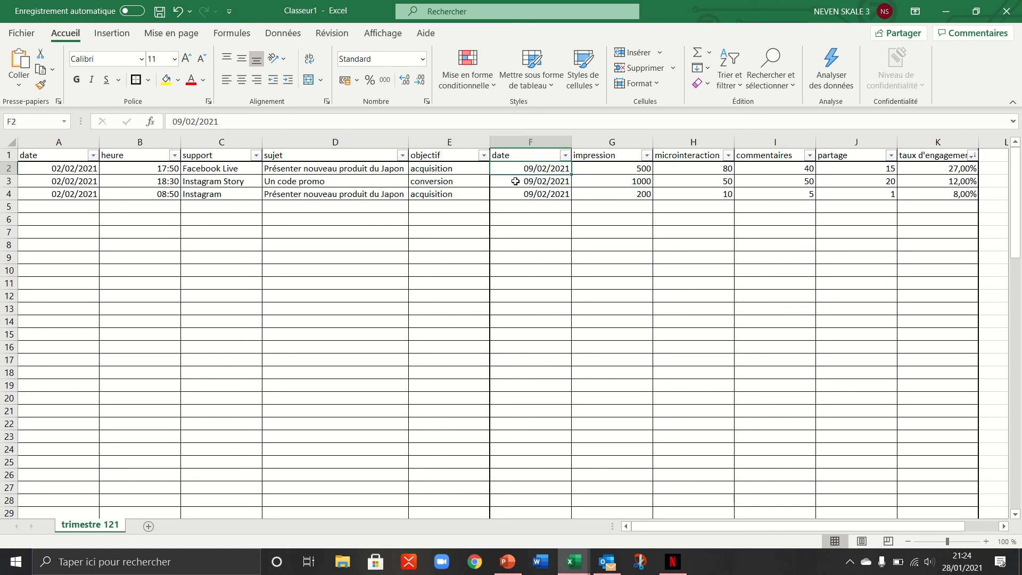
{"action": "left_click_drag", "start_coordinate": [515, 180], "coordinate": [515, 194]}
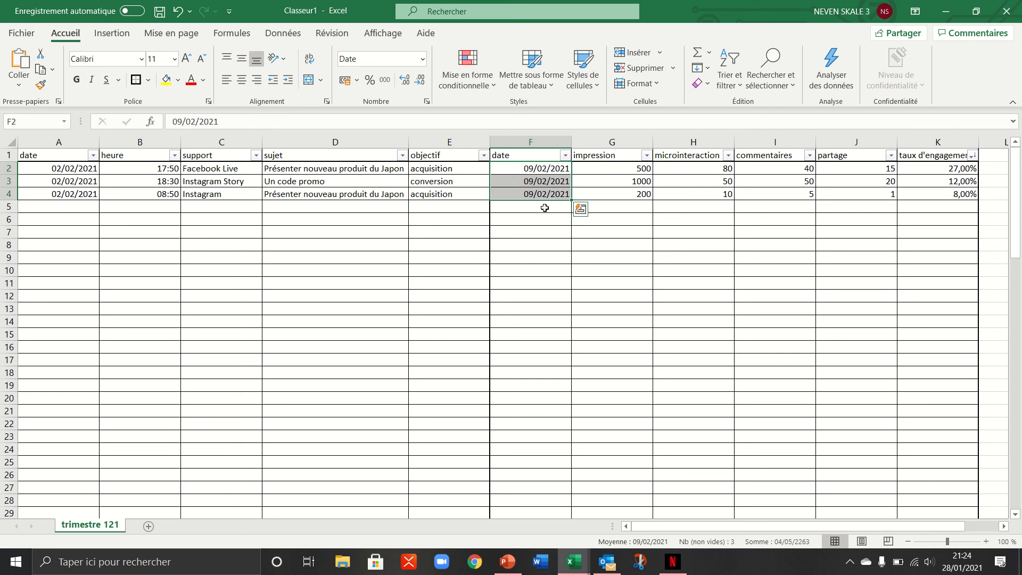
{"action": "mouse_move", "coordinate": [544, 208]}
{"action": "left_mouse_down"}
{"action": "mouse_move", "coordinate": [545, 217]}
{"action": "mouse_move", "coordinate": [543, 207]}
{"action": "left_mouse_up"}
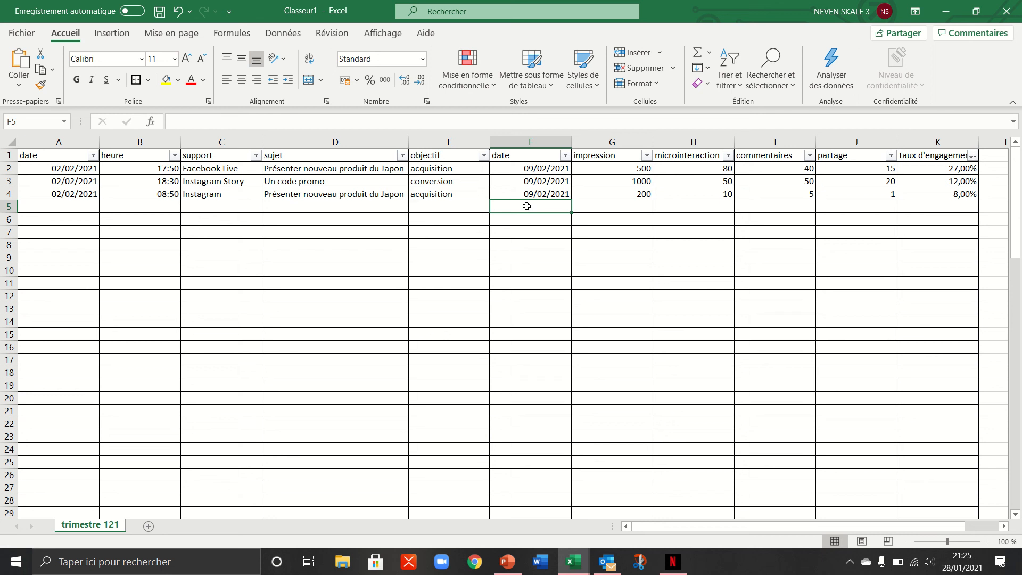
{"action": "mouse_move", "coordinate": [580, 2]}
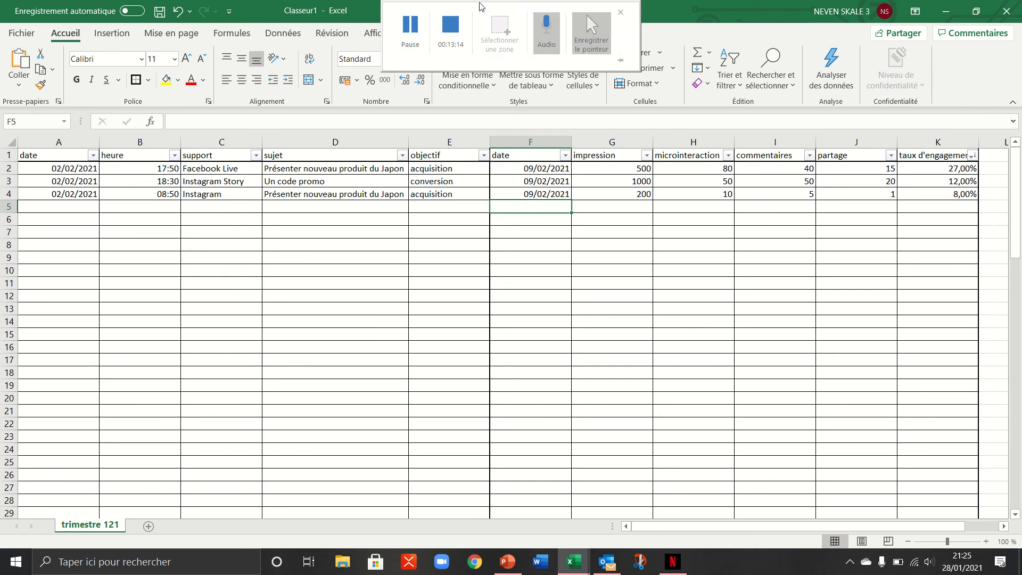